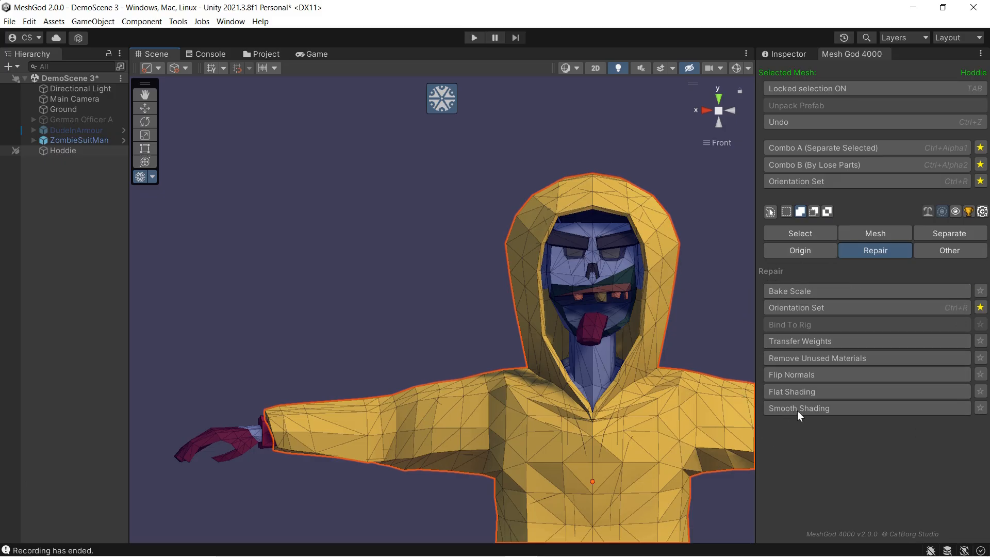
# Lasso-select the hoodie's sleeve on the character's right arm, try Smooth Shading on it, and undo the shading
pyautogui.moveTo(283, 348)
pyautogui.mouseDown()
pyautogui.moveTo(241, 449)
pyautogui.moveTo(447, 500)
pyautogui.moveTo(489, 478)
pyautogui.moveTo(497, 434)
pyautogui.moveTo(451, 336)
pyautogui.moveTo(412, 447)
pyautogui.mouseUp()
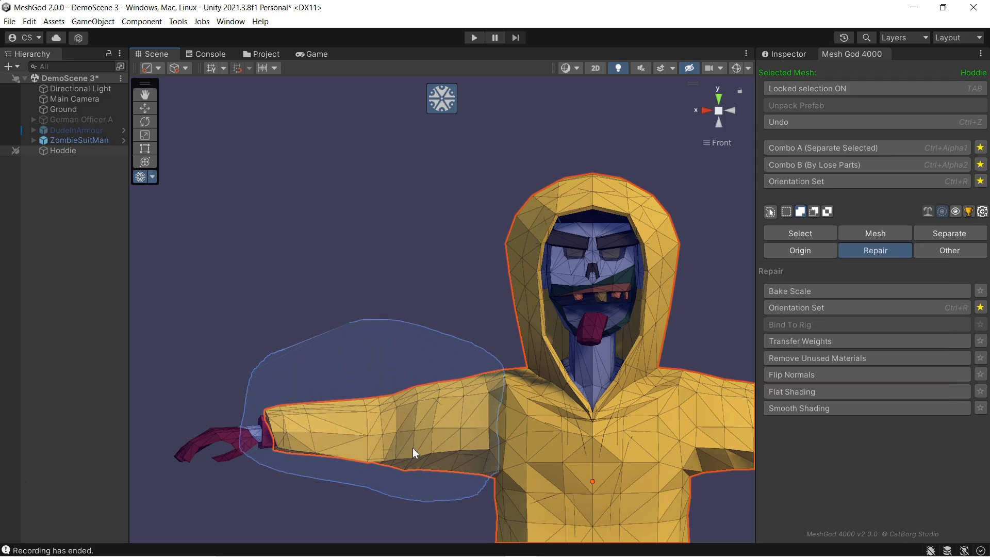
pyautogui.doubleClick(499, 458)
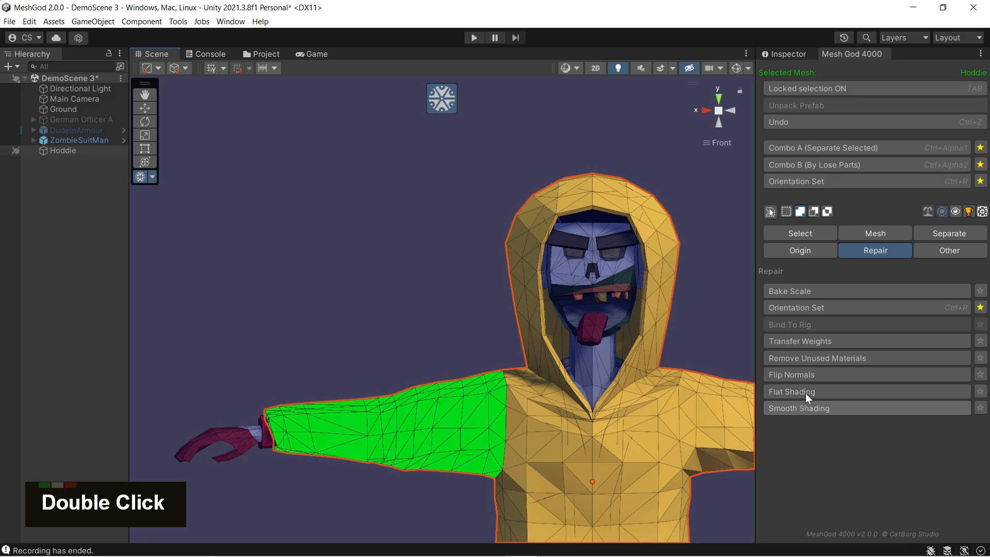
pyautogui.click(799, 408)
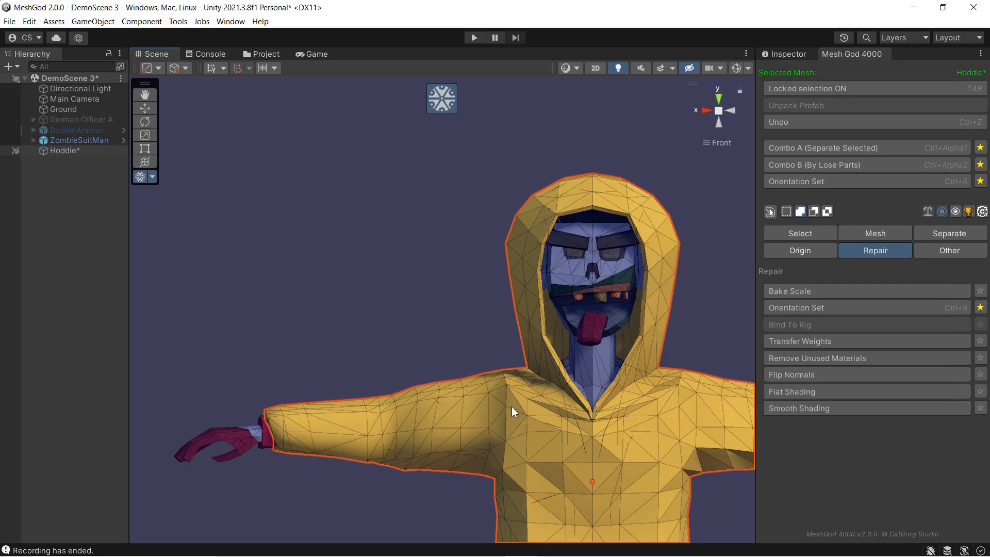
pyautogui.hotkey('ctrl', 'z')
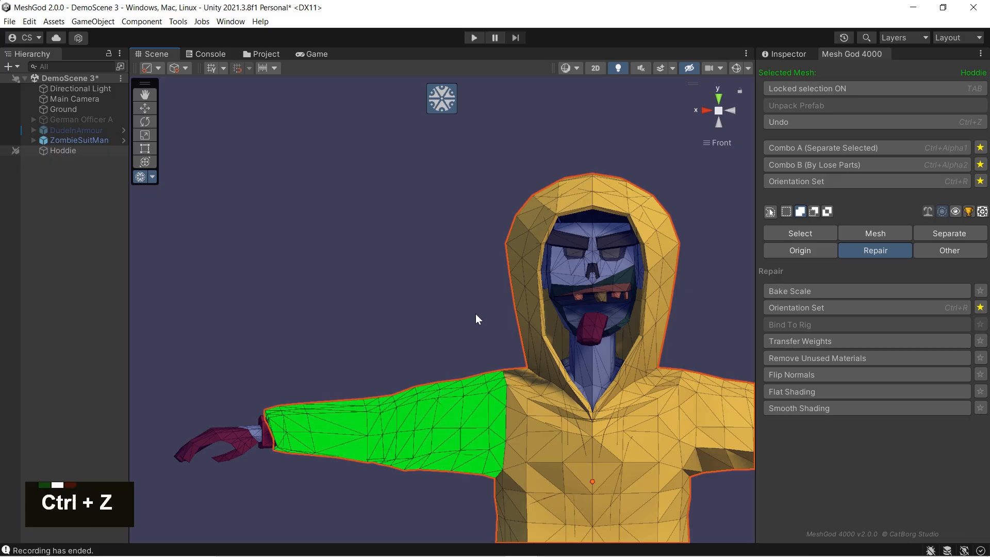
# Select the entire hoodie mesh, try Smooth Shading on it, and undo back to the sleeve selection
pyautogui.hotkey('shift', 'a')
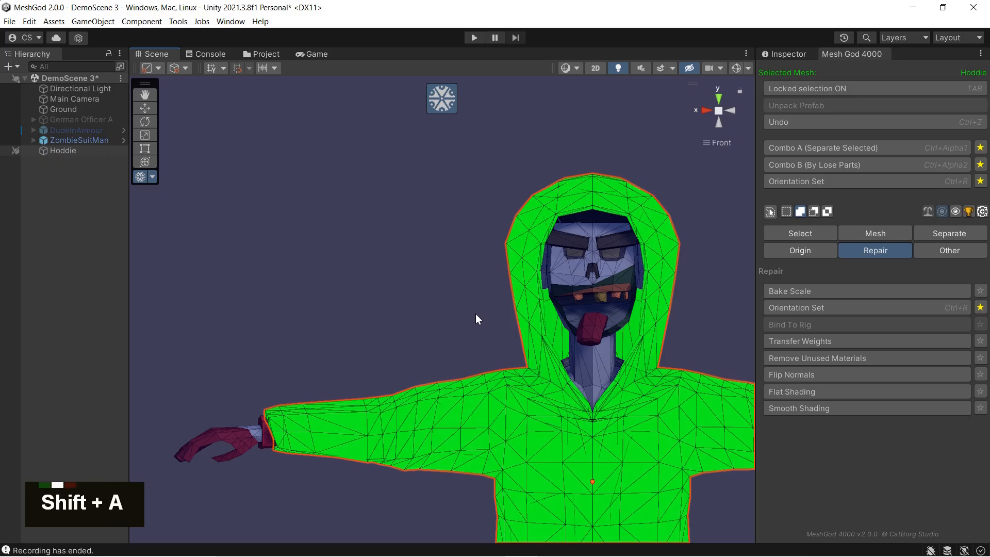
pyautogui.click(793, 408)
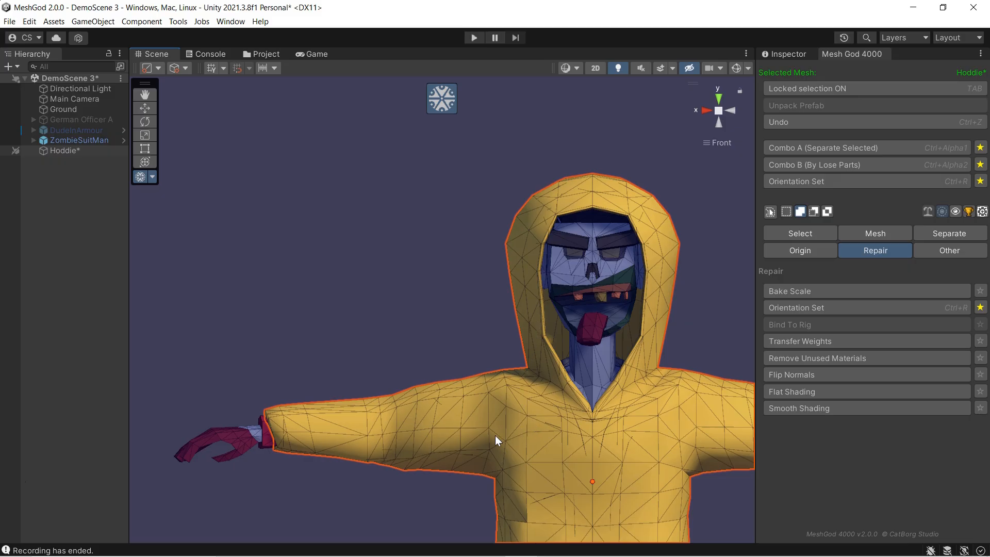
pyautogui.hotkey('ctrl', 'z')
pyautogui.hotkey('ctrl', 'z')
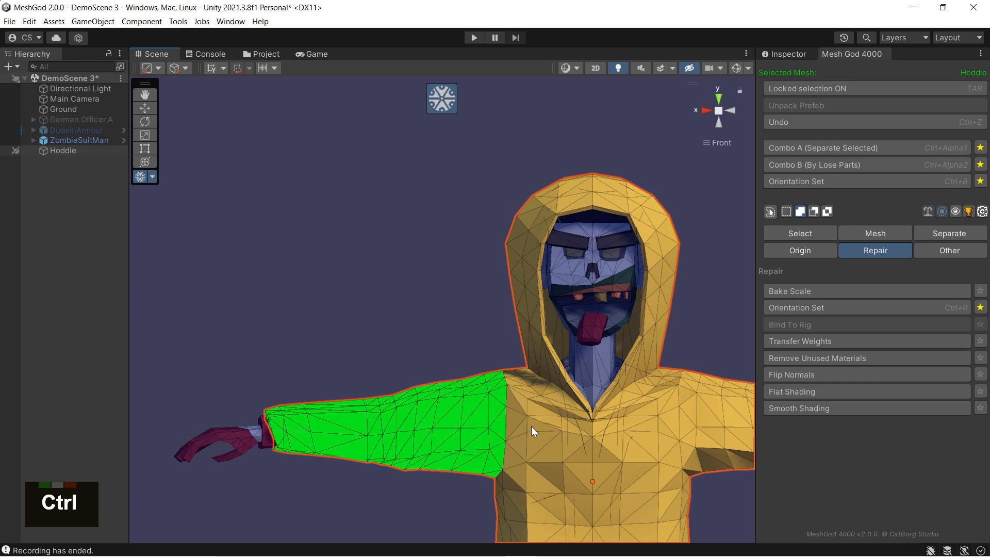
# Apply Smooth Shading to the entire hoodie mesh and Flat Shading to only the character's right sleeve
pyautogui.hotkey('shift', 'a')
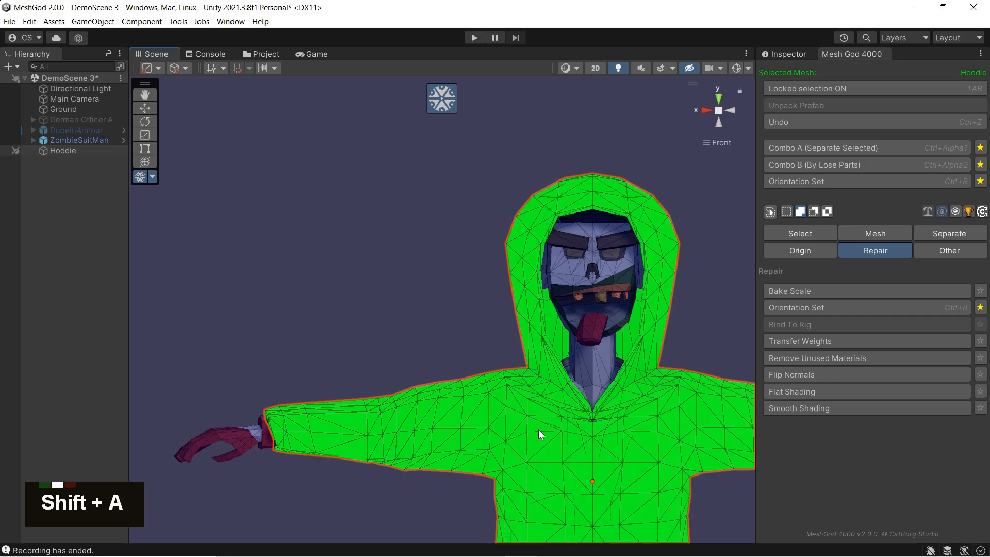
pyautogui.click(776, 408)
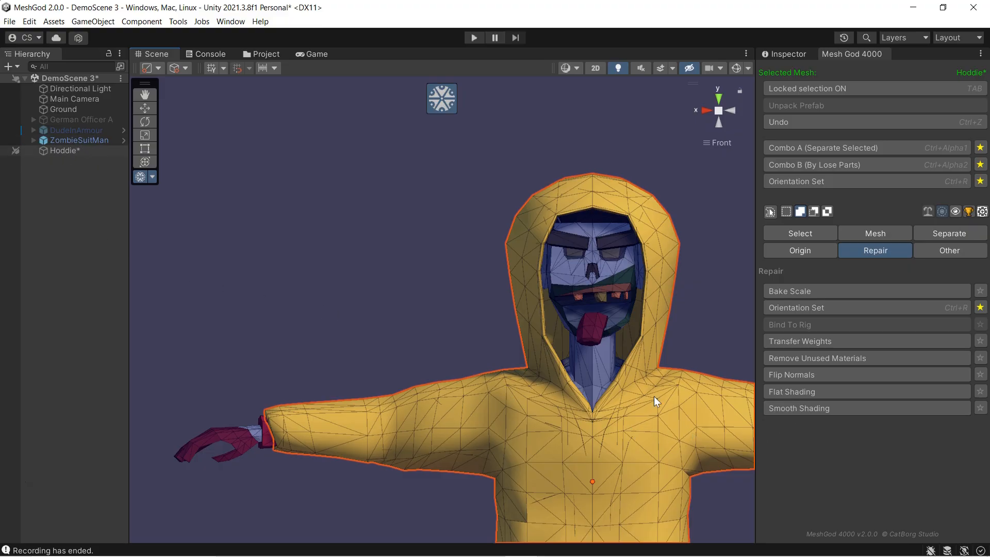
pyautogui.moveTo(274, 353)
pyautogui.mouseDown()
pyautogui.moveTo(270, 455)
pyautogui.moveTo(439, 498)
pyautogui.moveTo(494, 477)
pyautogui.moveTo(498, 405)
pyautogui.moveTo(373, 291)
pyautogui.moveTo(504, 372)
pyautogui.moveTo(493, 430)
pyautogui.mouseUp()
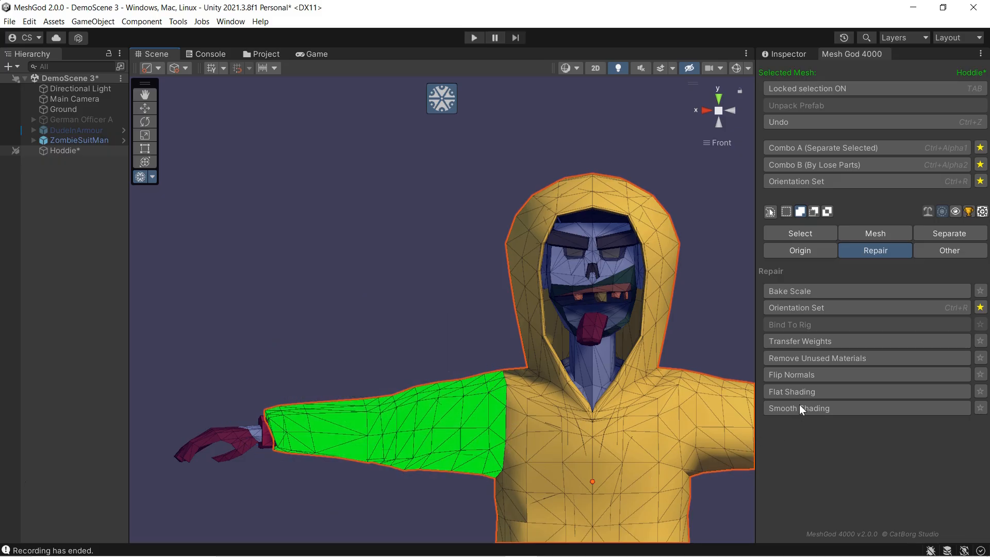
pyautogui.click(797, 391)
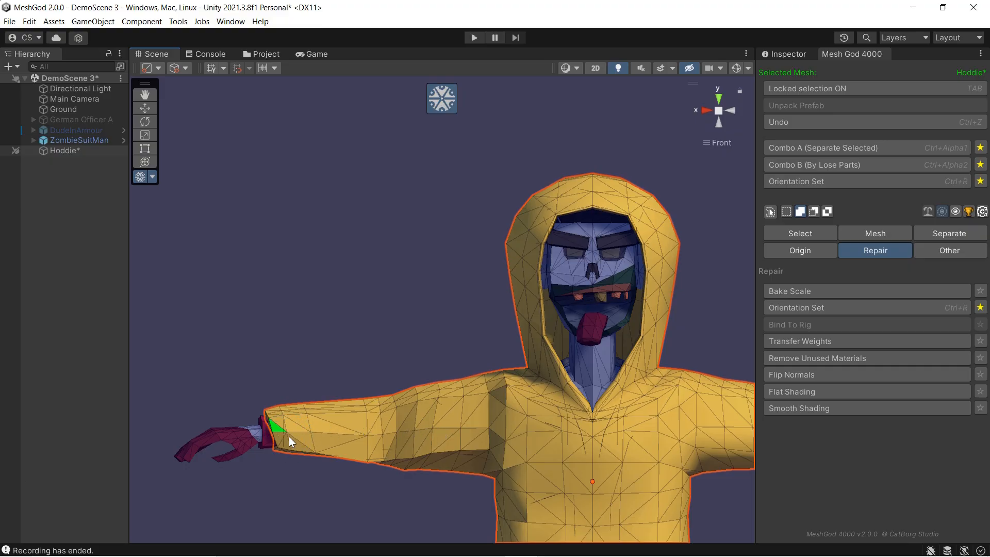
# Grow the selection from the cuff triangle across the right sleeve, and apply Flat Shading to the entire hoodie mesh
pyautogui.press('+')
pyautogui.press('+')
pyautogui.press('+')
pyautogui.press('+')
pyautogui.press('+')
pyautogui.press('+')
pyautogui.press('+')
pyautogui.press('+')
pyautogui.press('+')
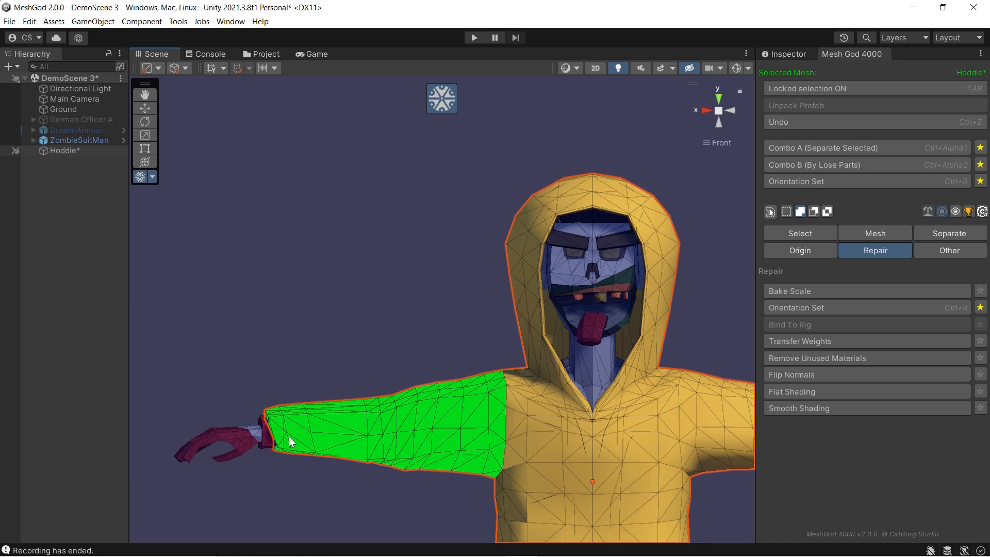
pyautogui.hotkey('shift', 'a')
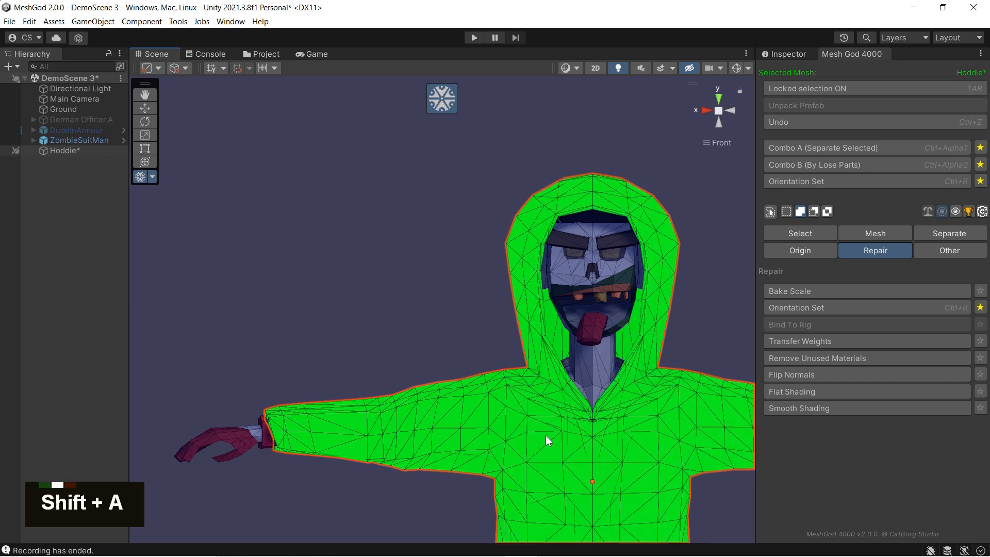
pyautogui.click(794, 394)
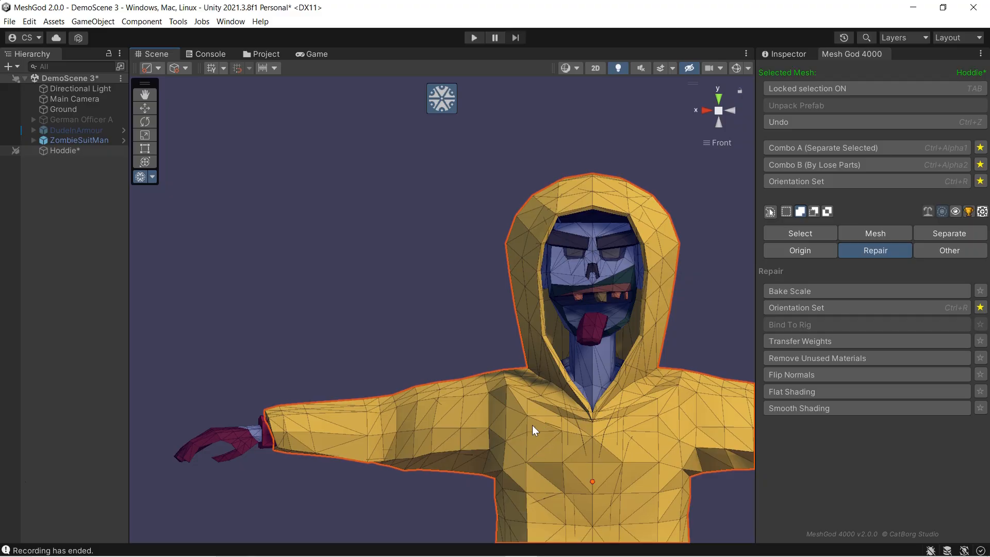
# Undo the shading and selection changes back to the fully selected original hoodie, and apply Flat Shading to the whole mesh
pyautogui.hotkey('ctrl', 'z')
pyautogui.hotkey('ctrl', 'z')
pyautogui.hotkey('ctrl', 'z')
pyautogui.hotkey('ctrl', 'z')
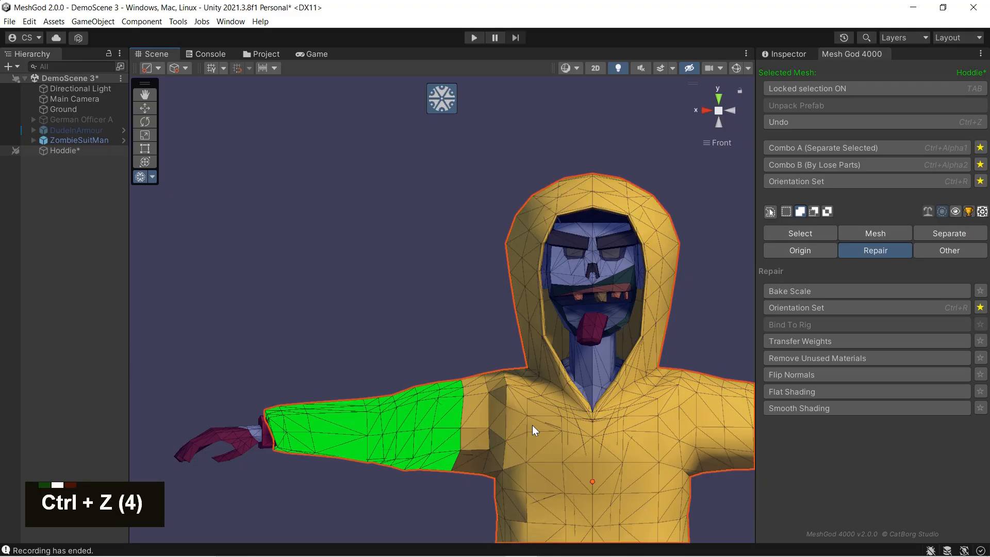
pyautogui.hotkey('ctrl', 'z')
pyautogui.hotkey('ctrl', 'z')
pyautogui.hotkey('ctrl', 'z')
pyautogui.hotkey('ctrl', 'z')
pyautogui.hotkey('ctrl', 'z')
pyautogui.hotkey('ctrl', 'z')
pyautogui.hotkey('ctrl', 'z')
pyautogui.hotkey('ctrl', 'z')
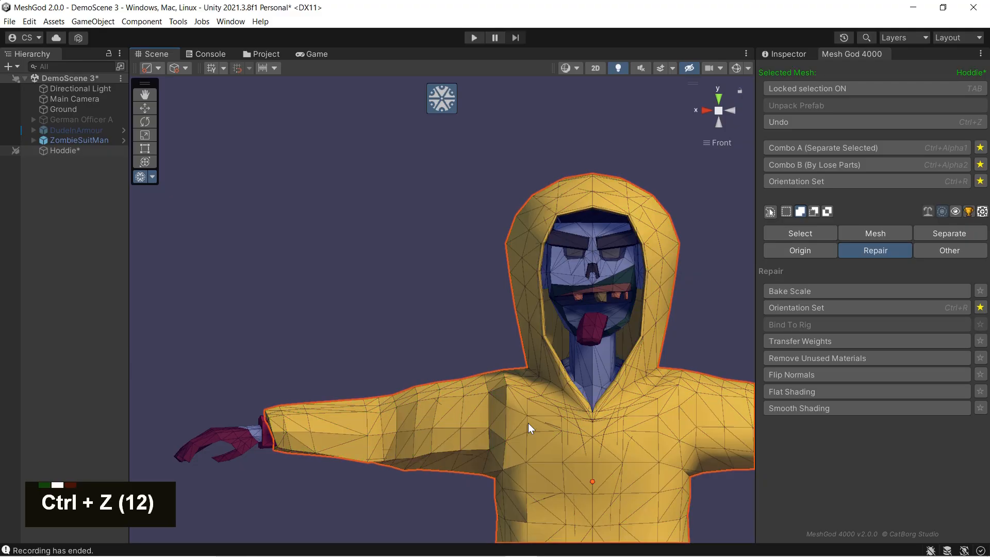
pyautogui.hotkey('ctrl', 'z')
pyautogui.hotkey('ctrl', 'z')
pyautogui.hotkey('ctrl', 'z')
pyautogui.hotkey('ctrl', 'z')
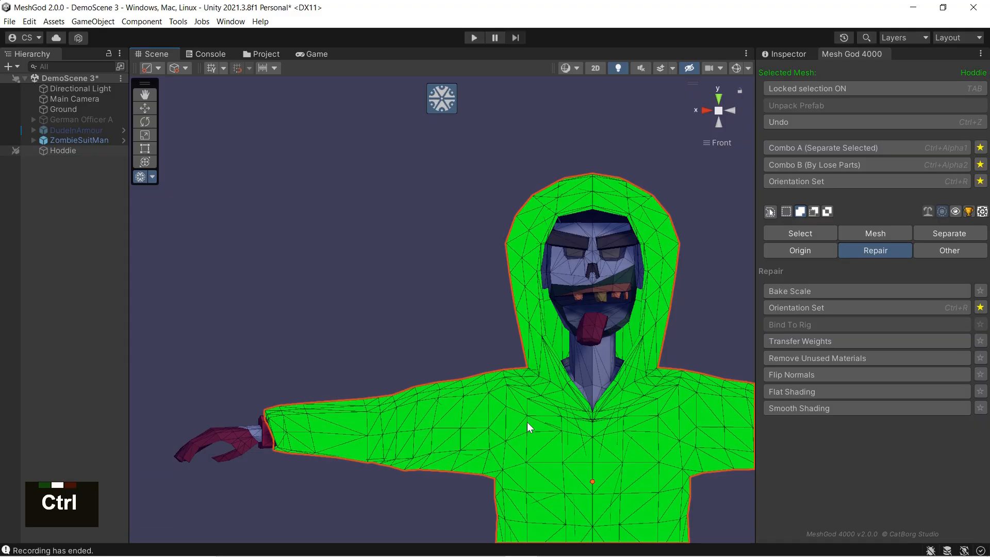
pyautogui.click(777, 392)
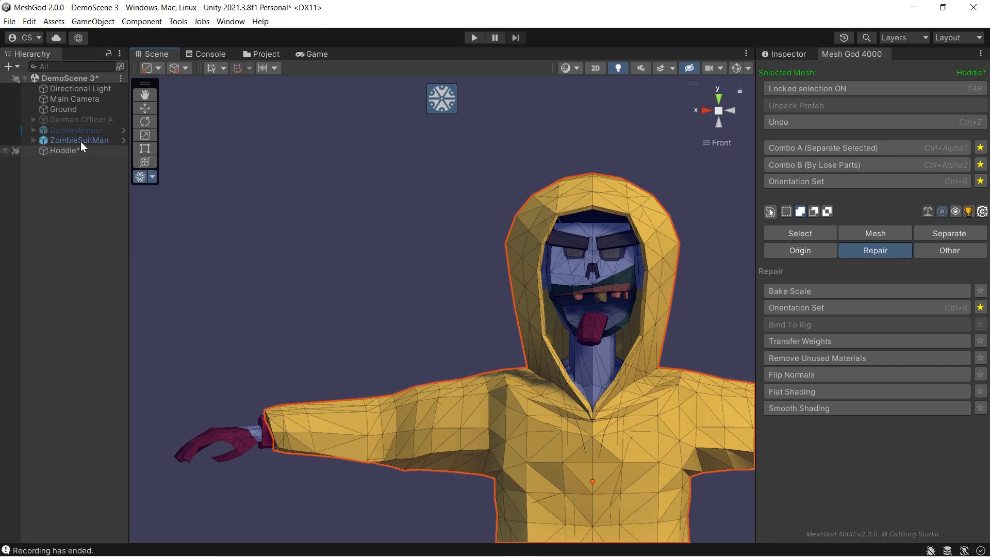
# Lasso-select the hoodie's right sleeve, try Flip Normals on it, and undo the change
pyautogui.moveTo(312, 304)
pyautogui.mouseDown()
pyautogui.moveTo(224, 409)
pyautogui.moveTo(352, 514)
pyautogui.moveTo(481, 496)
pyautogui.moveTo(499, 470)
pyautogui.moveTo(504, 400)
pyautogui.moveTo(474, 312)
pyautogui.moveTo(313, 288)
pyautogui.mouseUp()
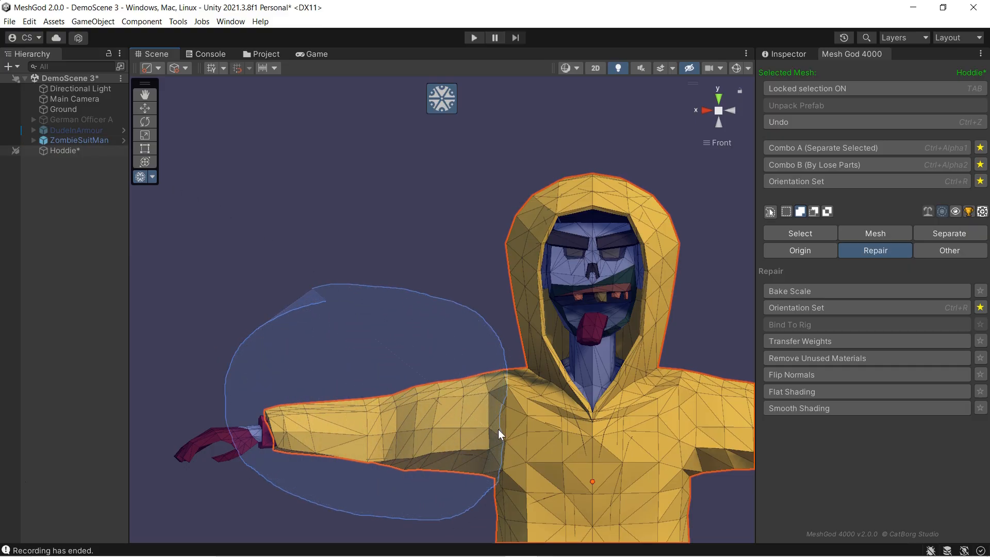
pyautogui.moveTo(500, 435); pyautogui.dragTo(499, 431)
pyautogui.click(788, 375)
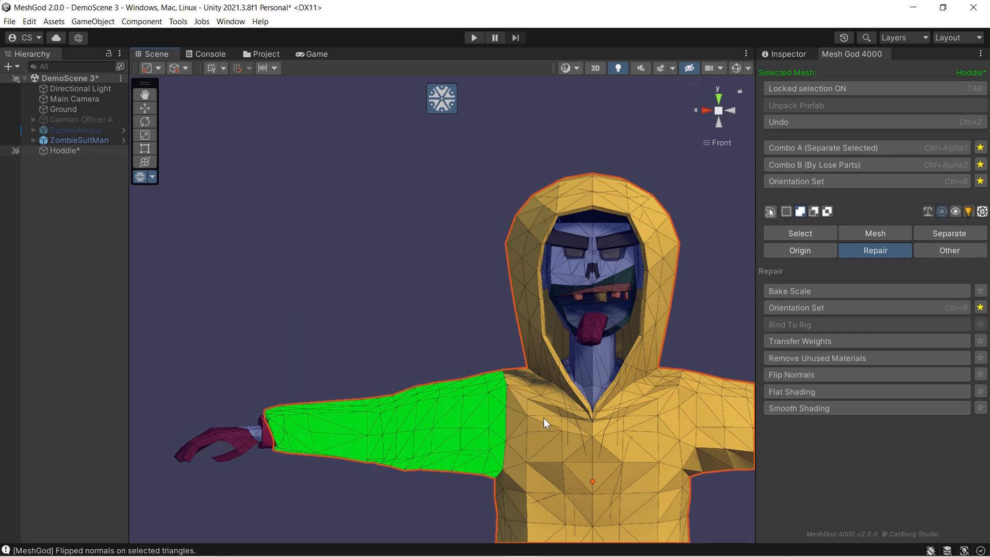
pyautogui.hotkey('ctrl', 'a')
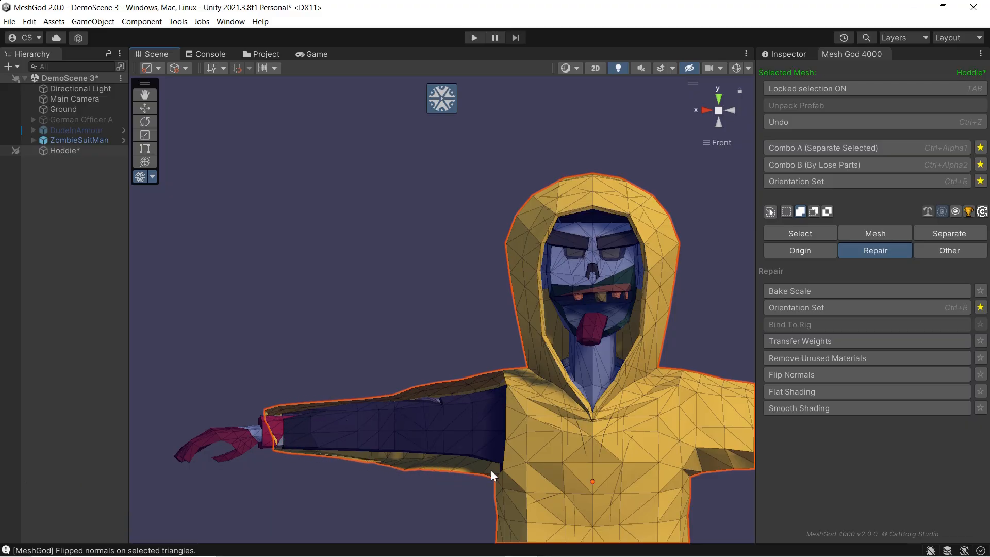
pyautogui.hotkey('ctrl', 'z')
pyautogui.hotkey('ctrl', 'z')
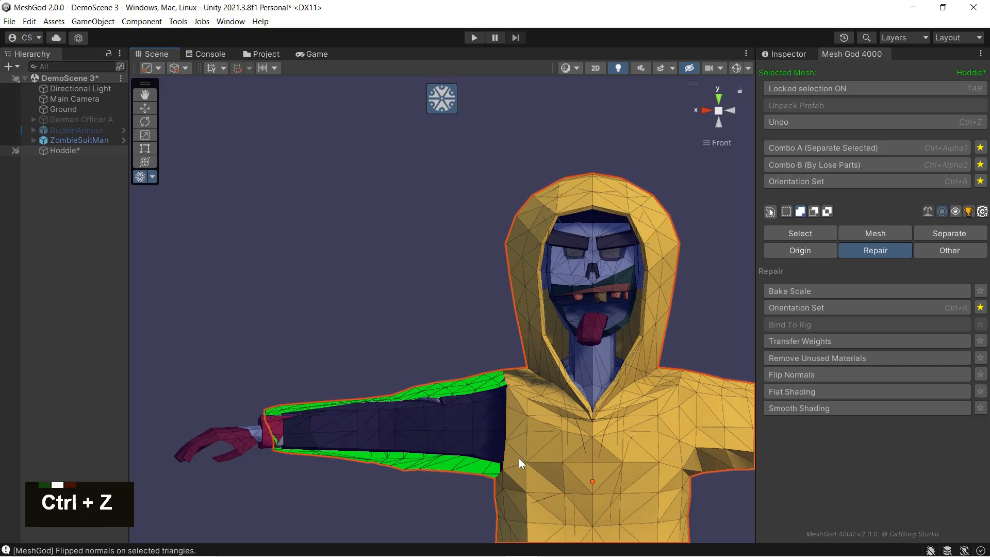
# Flip the normals of the entire hoodie mesh and clear the selection
pyautogui.hotkey('shift', 'a')
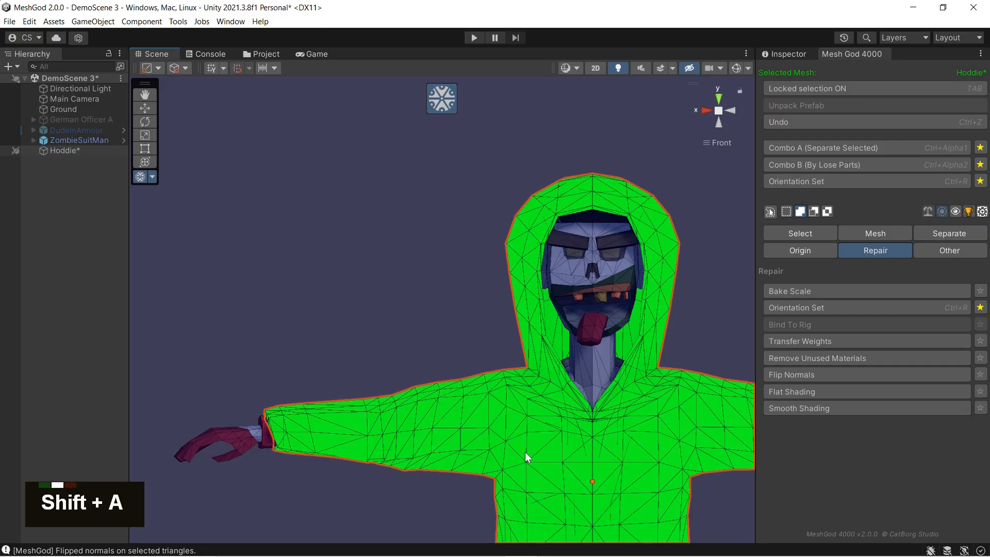
pyautogui.hotkey('ctrl', 'a')
pyautogui.hotkey('shift', 'a')
pyautogui.click(792, 374)
pyautogui.hotkey('ctrl', 'a')
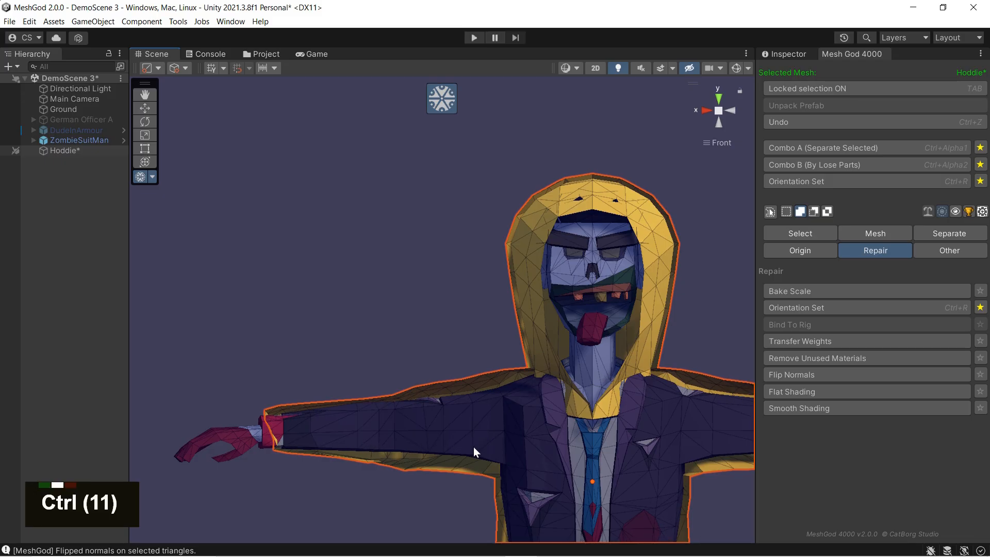
# Undo the normals flip on the entire hoodie and select the whole mesh again
pyautogui.hotkey('shift', 'a')
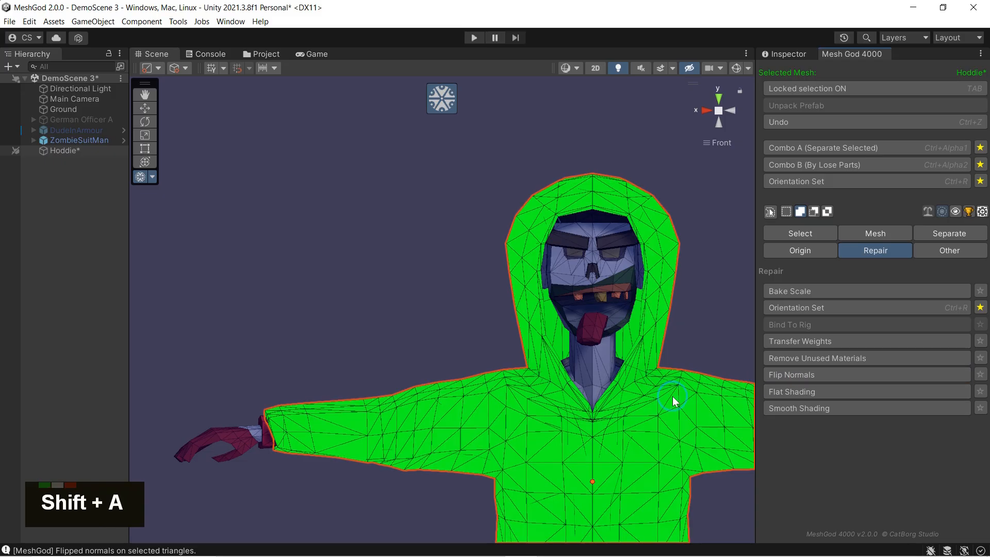
pyautogui.hotkey('ctrl', 'a')
pyautogui.hotkey('ctrl', 'z')
pyautogui.hotkey('ctrl', 'z')
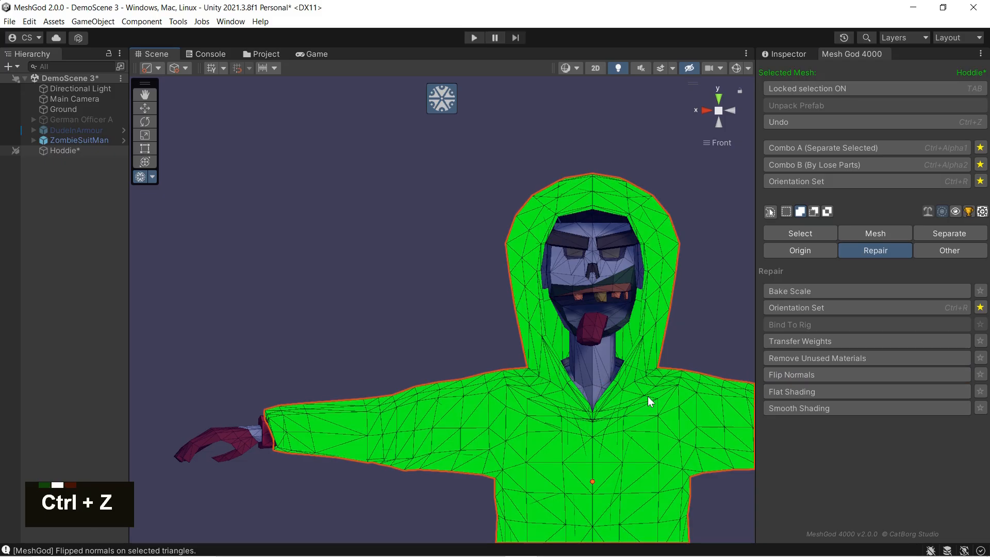
pyautogui.hotkey('ctrl', 'a')
pyautogui.hotkey('ctrl', 'z')
pyautogui.hotkey('ctrl', 'z')
pyautogui.hotkey('ctrl', 'z')
pyautogui.hotkey('ctrl', 'z')
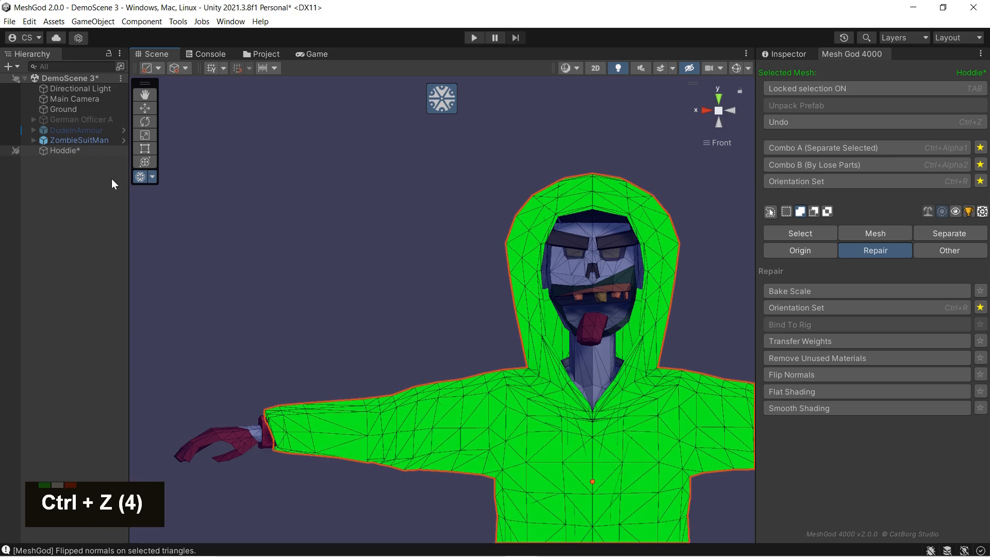
pyautogui.hotkey('shift', 'a')
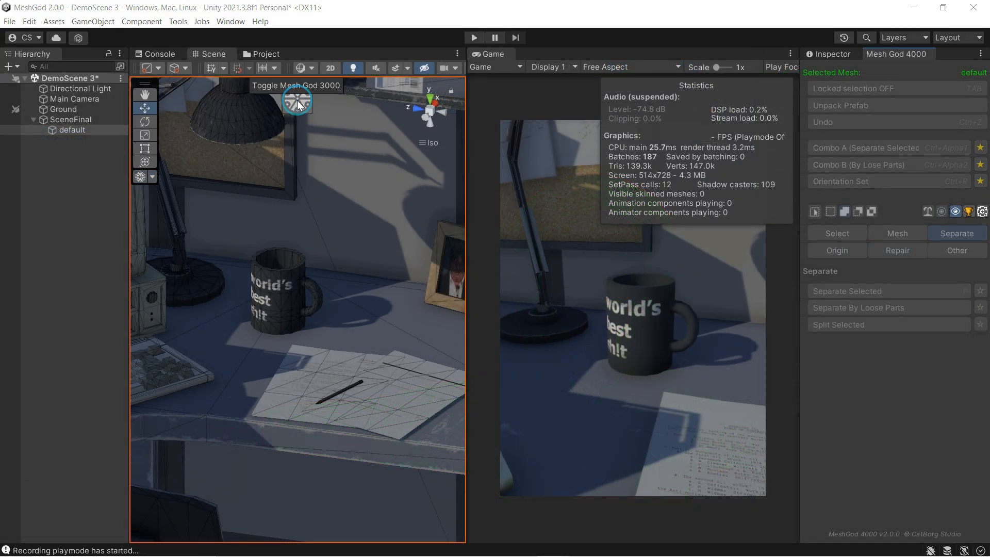
# Enable mesh editing with the selection locked to the default mesh, and separate the linked mug geometry into its own object
pyautogui.click(297, 100)
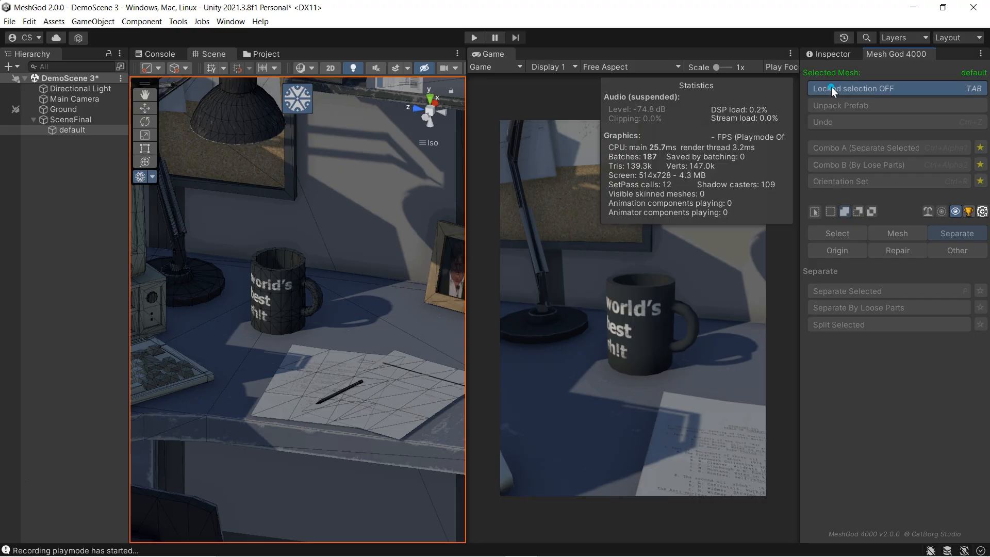
pyautogui.click(831, 88)
pyautogui.press('l')
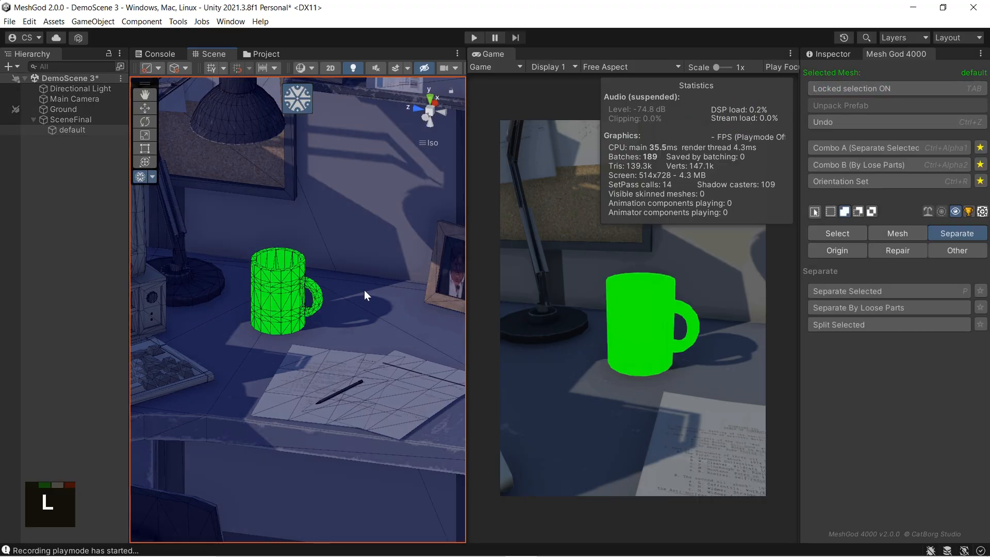
pyautogui.click(869, 292)
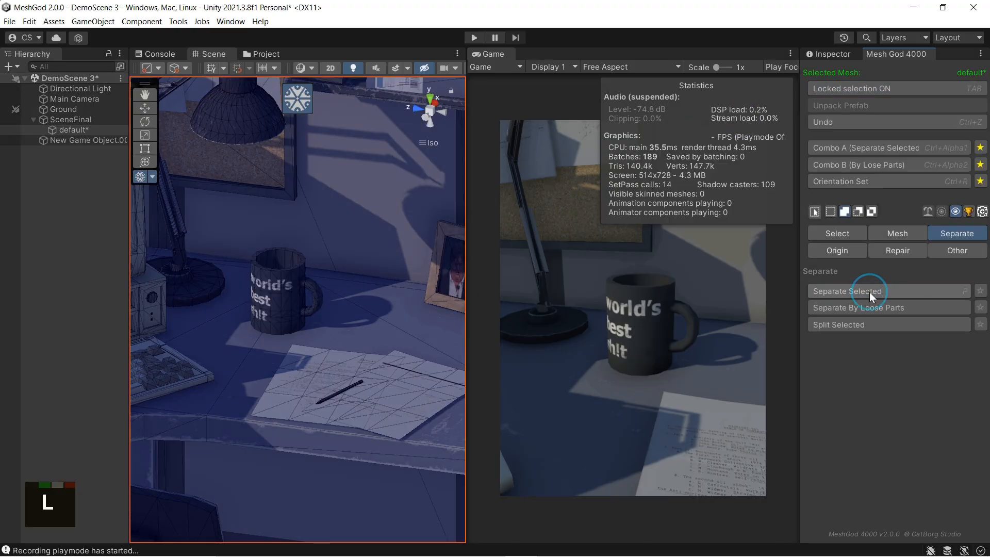
# Show the Repair tools, unlock the mesh selection, and delete the SceneFinal object from the scene
pyautogui.click(897, 250)
pyautogui.click(859, 88)
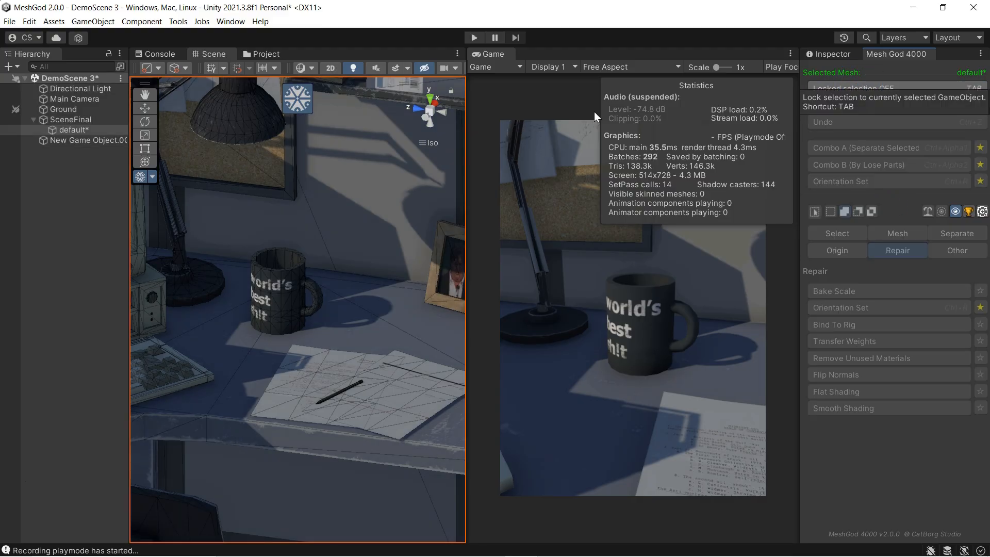
pyautogui.click(71, 120)
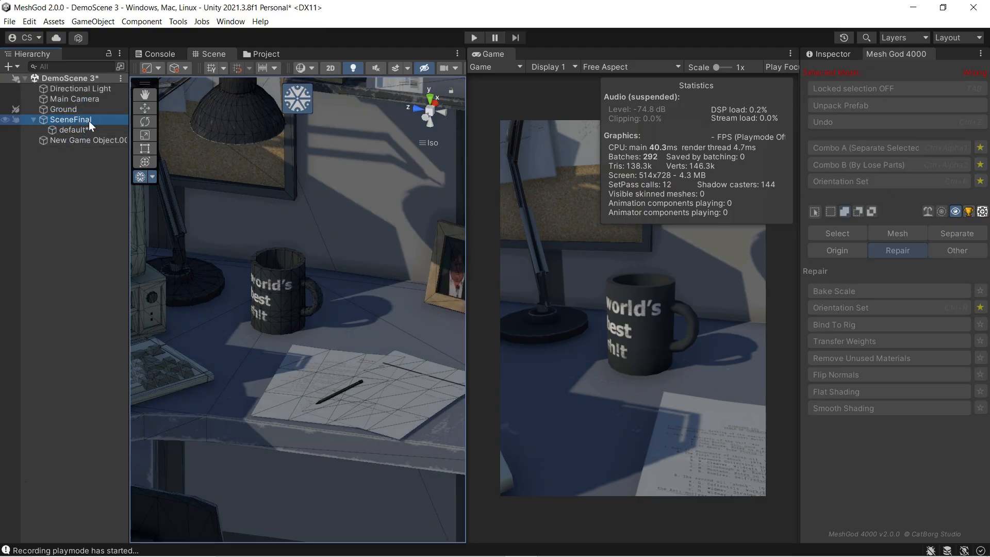
pyautogui.rightClick(88, 120)
pyautogui.click(119, 207)
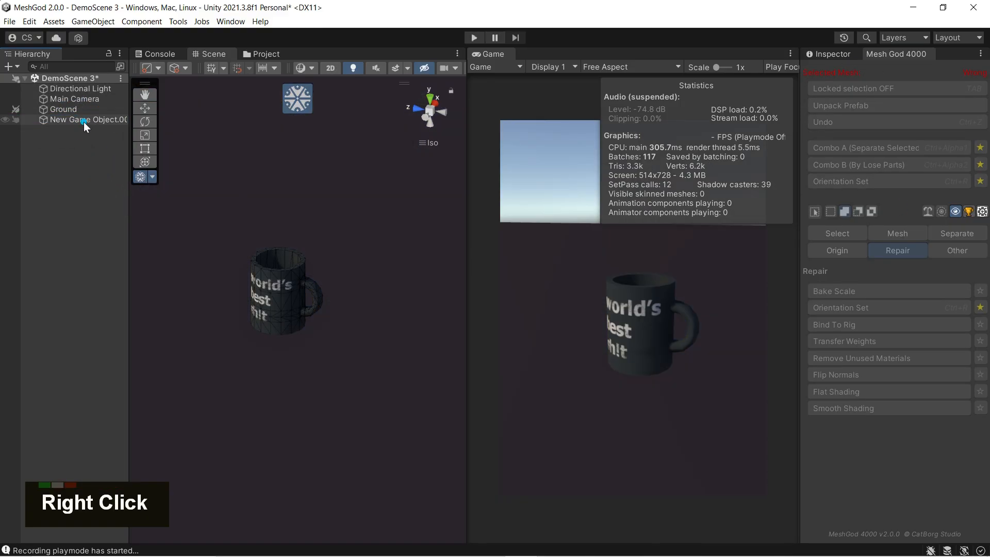
# Select the separated mug object and inspect the material list of its Mesh Renderer
pyautogui.click(83, 121)
pyautogui.click(826, 52)
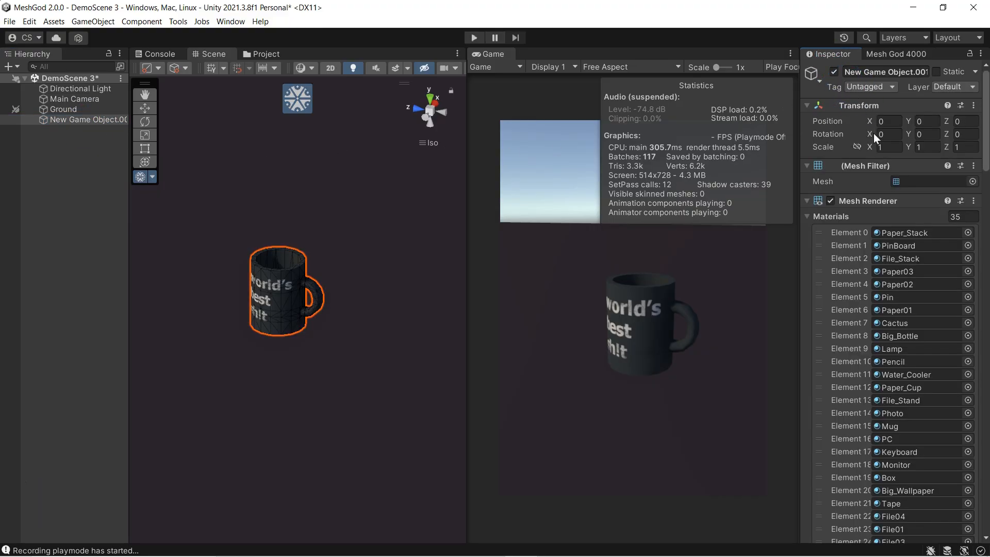
# Review the full material list in the mug's Mesh Renderer and collapse it again
pyautogui.click(840, 215)
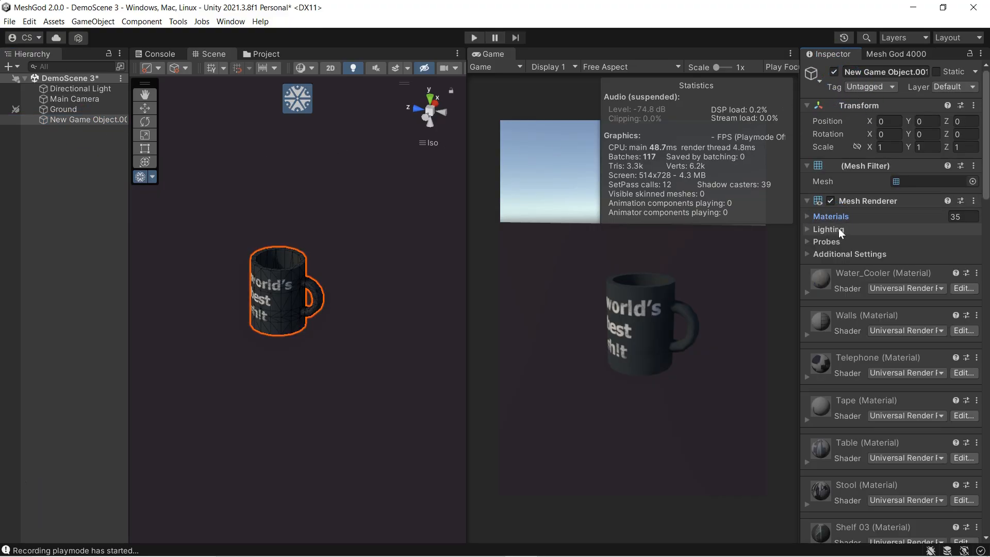
pyautogui.click(831, 216)
pyautogui.scroll(-5, 868, 335)
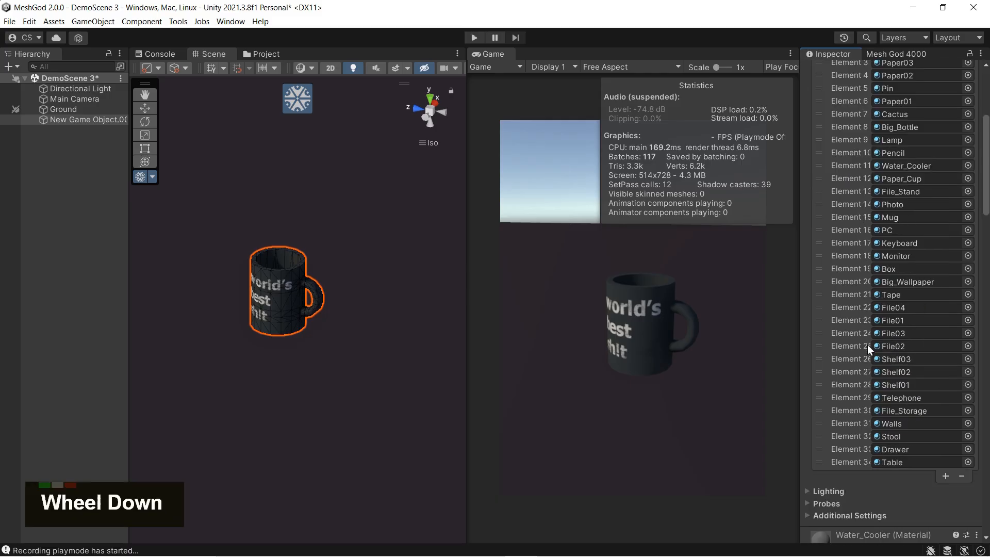
pyautogui.scroll(4, 867, 344)
pyautogui.click(850, 181)
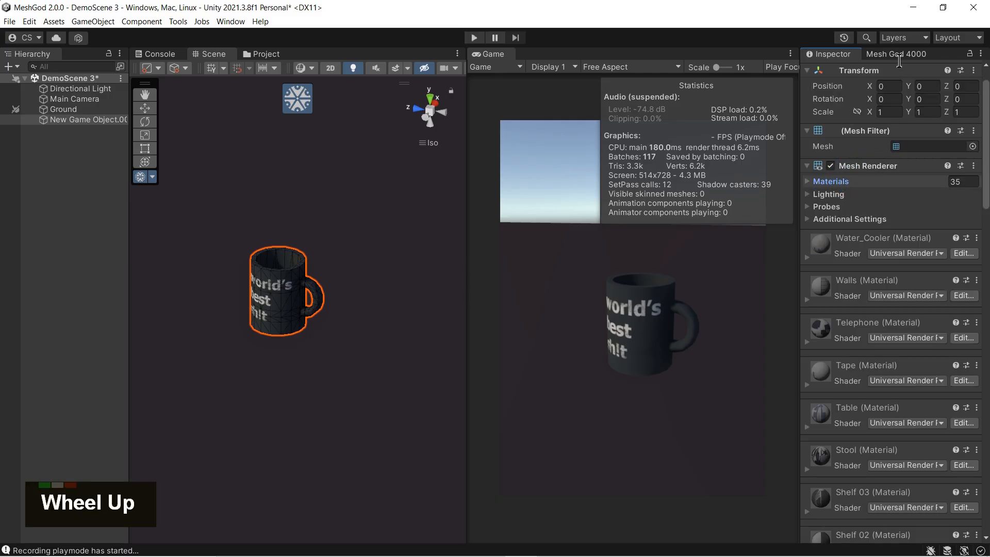
# Lock the selection to the separated mug, remove its unused materials, and unlock the selection
pyautogui.click(891, 54)
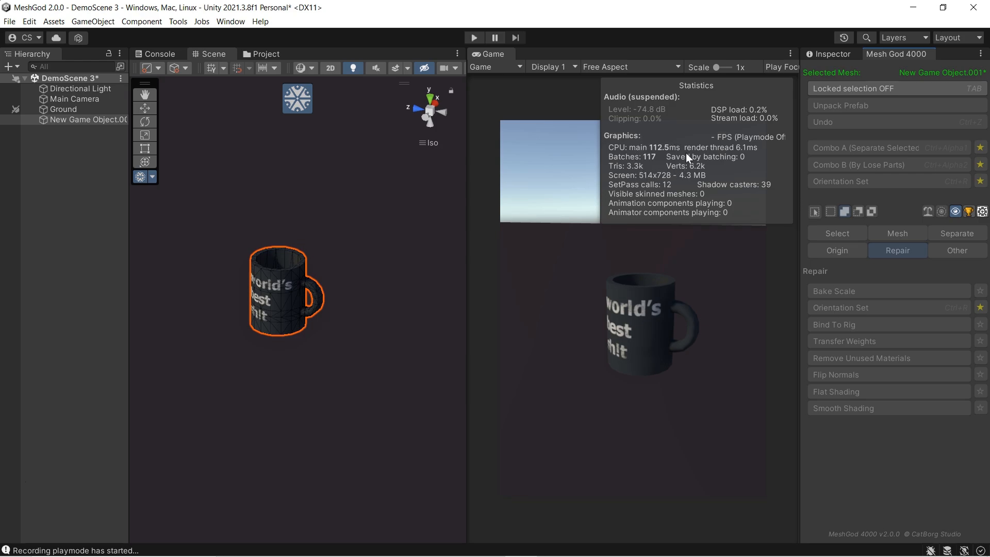
pyautogui.click(850, 93)
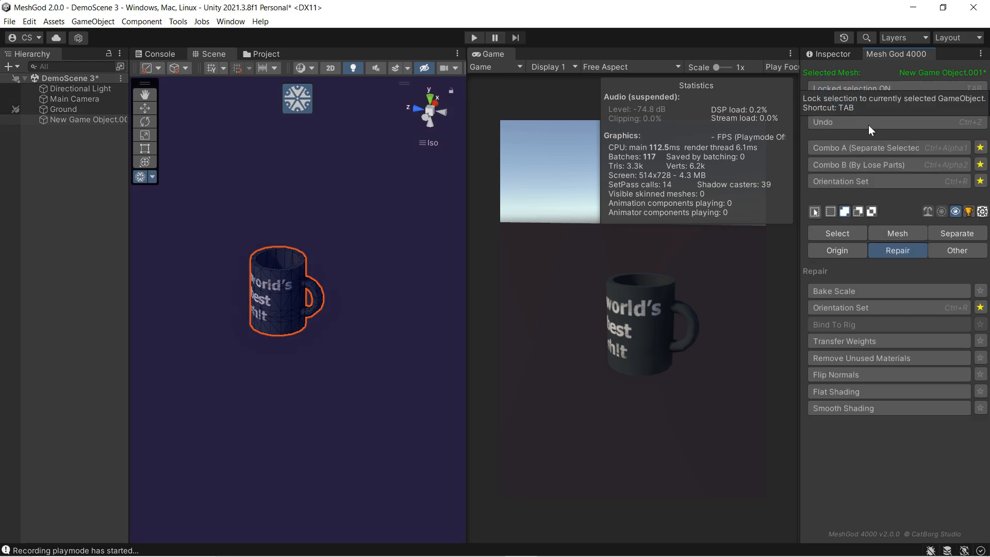
pyautogui.click(873, 355)
pyautogui.click(868, 88)
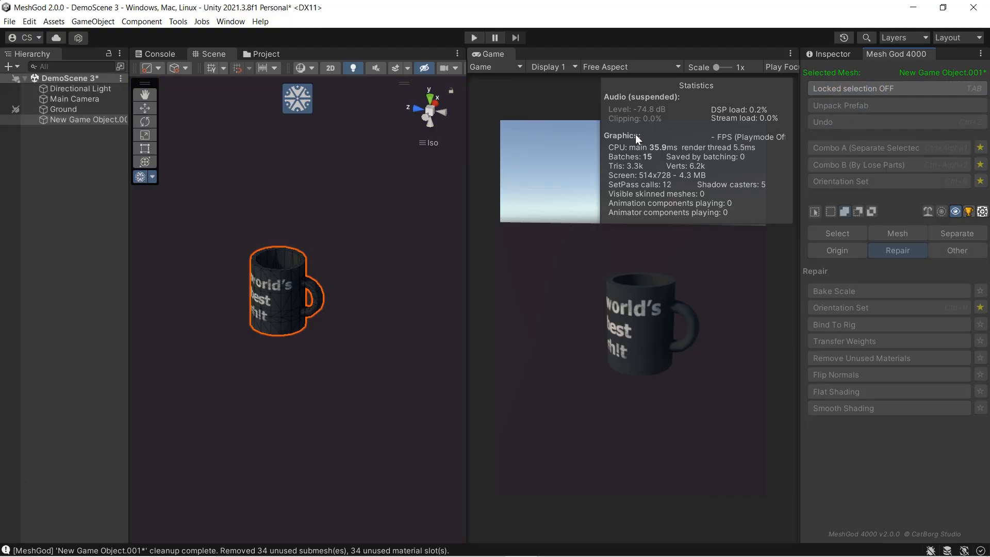
# Check the mug's material list after the cleanup, and undo the removal of its unused materials
pyautogui.click(836, 54)
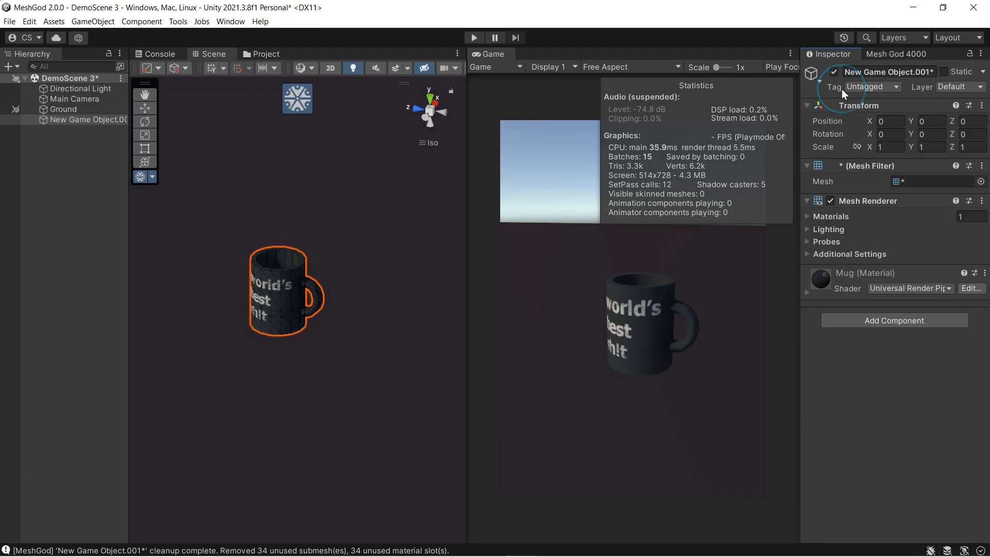
pyautogui.click(856, 216)
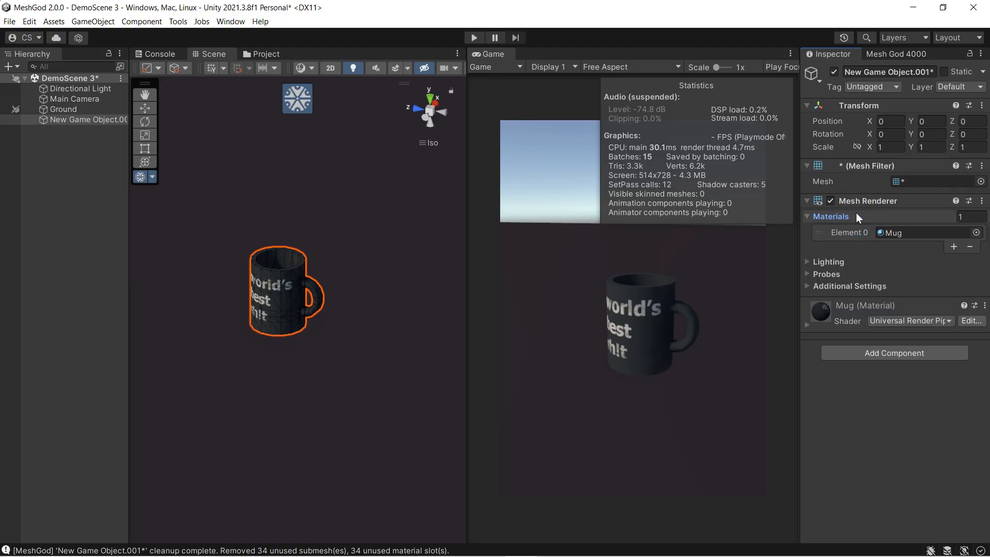
pyautogui.click(857, 217)
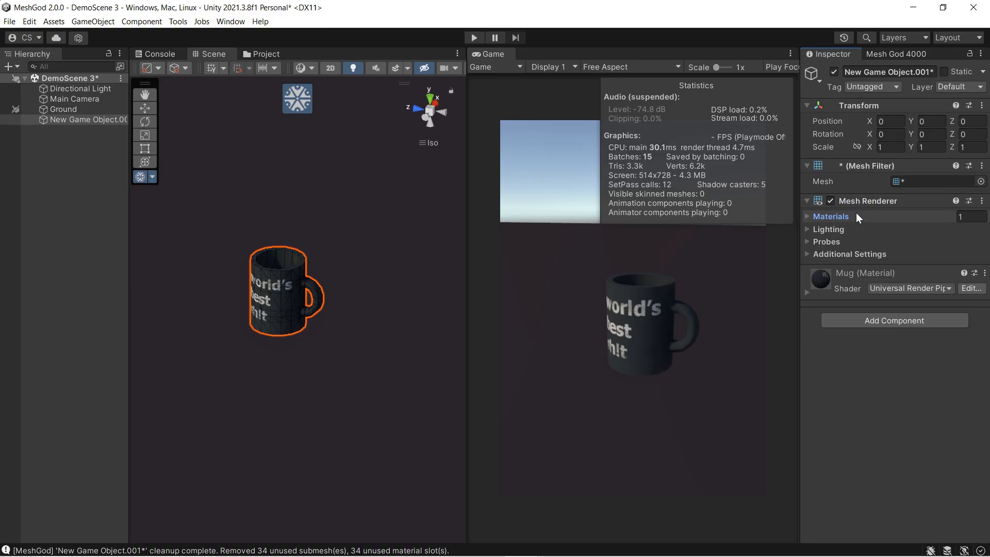
pyautogui.hotkey('ctrl', 'z')
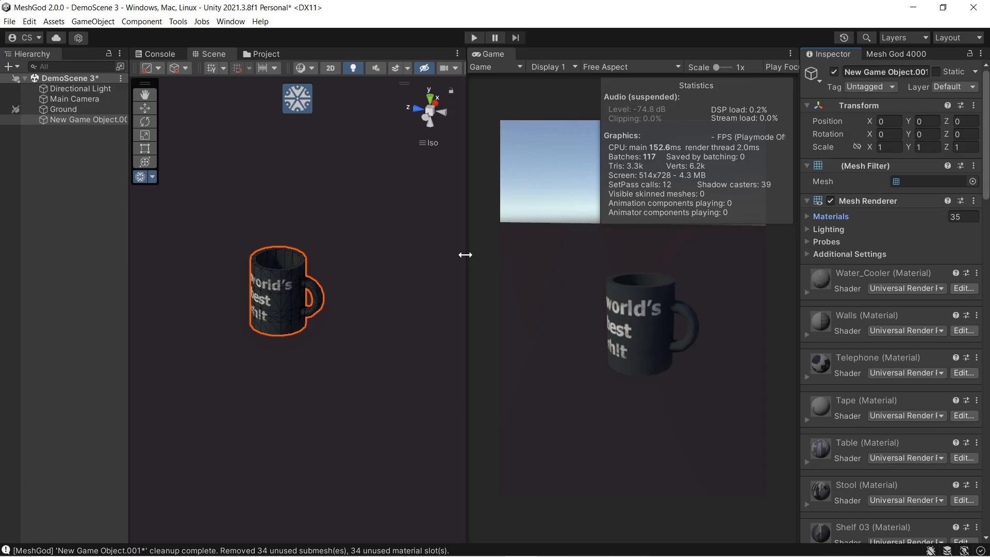
pyautogui.moveTo(466, 254); pyautogui.dragTo(438, 254)
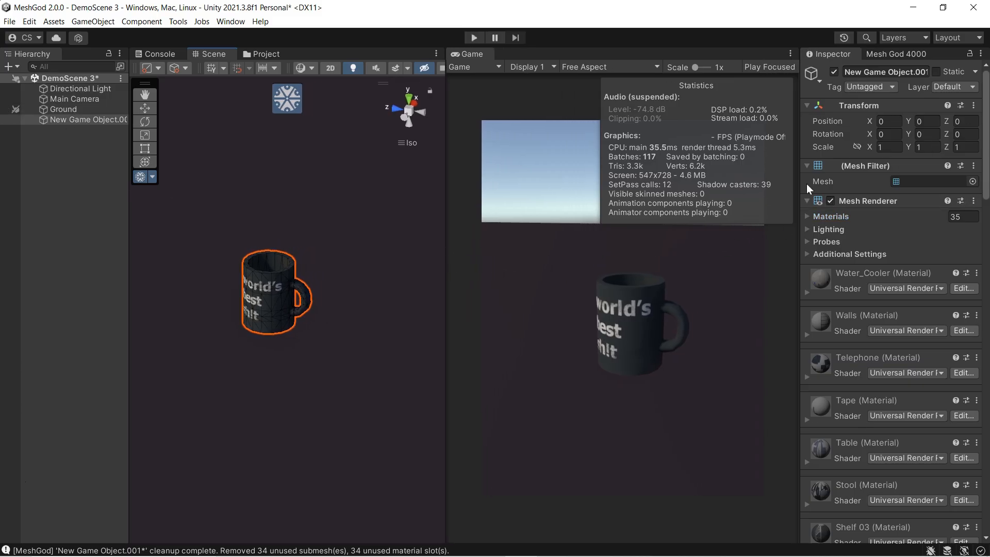
pyautogui.click(899, 55)
pyautogui.click(855, 103)
pyautogui.click(832, 54)
pyautogui.press('F9')
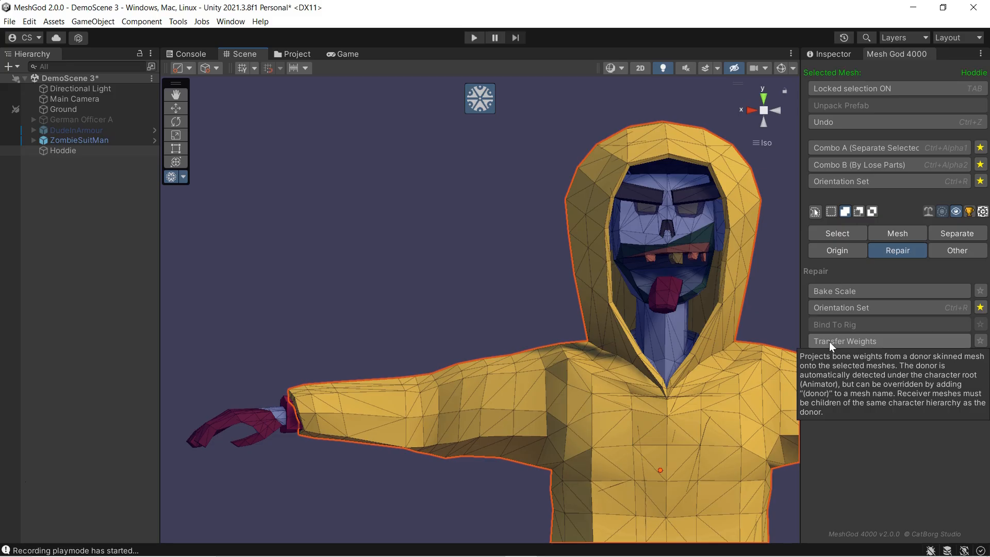
# Turn off mesh editing, expand the ZombieSuitMan hierarchy, and compare the components of Hoddie with those of the zombie body mesh
pyautogui.click(487, 97)
pyautogui.click(33, 140)
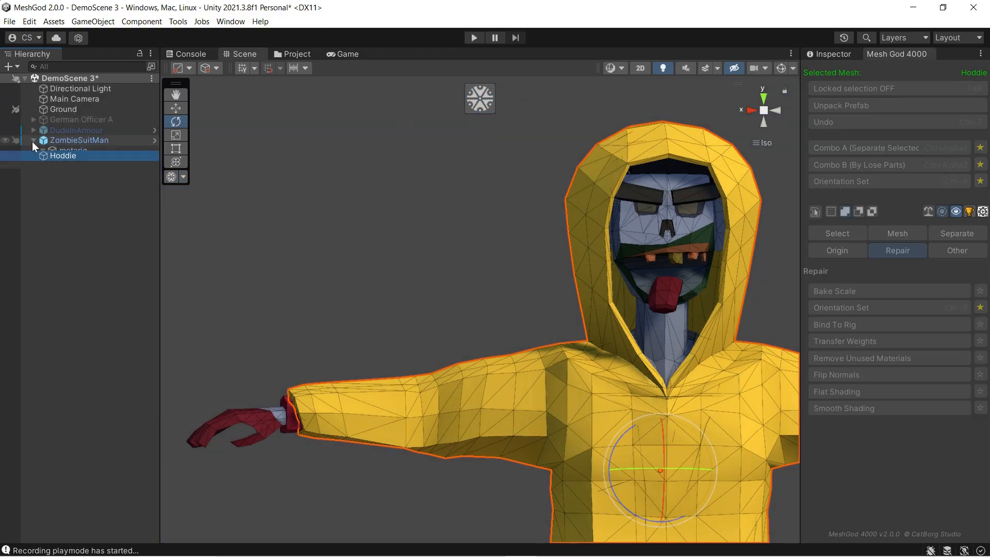
pyautogui.click(831, 54)
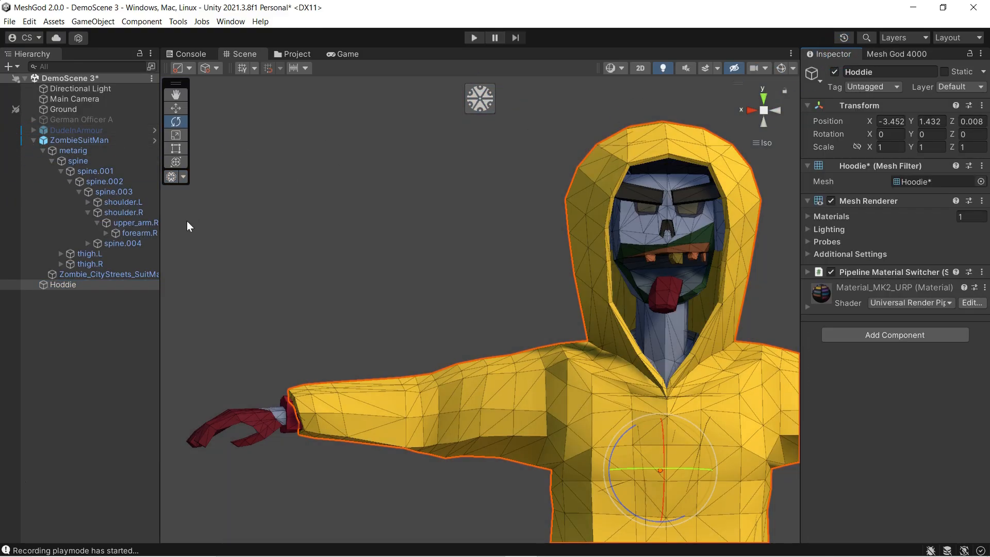
pyautogui.click(107, 274)
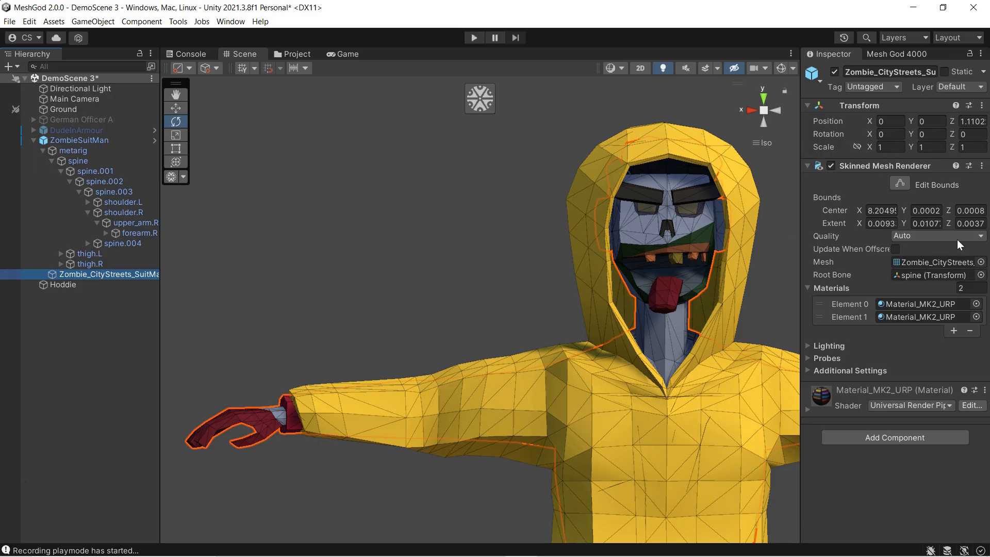
pyautogui.click(78, 284)
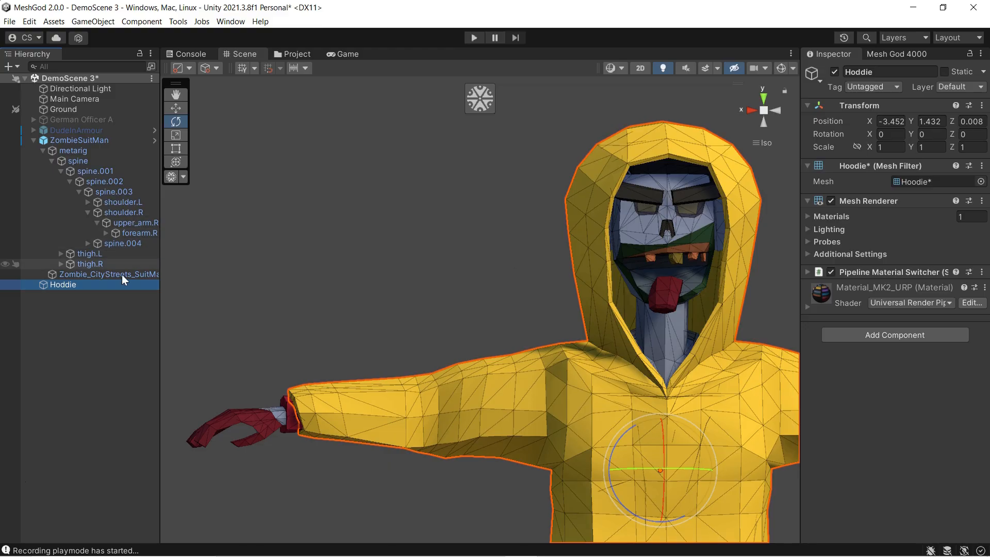
pyautogui.click(141, 272)
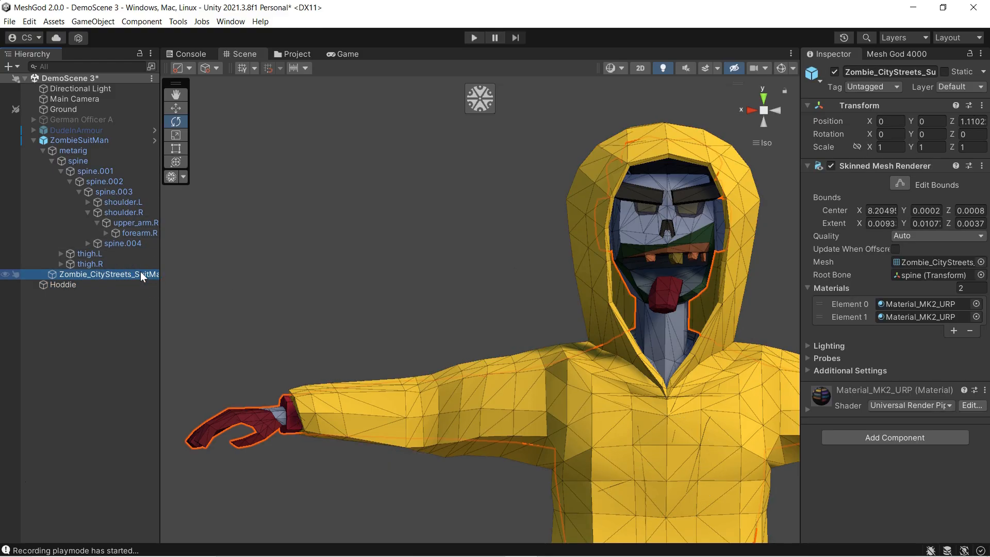
pyautogui.click(126, 284)
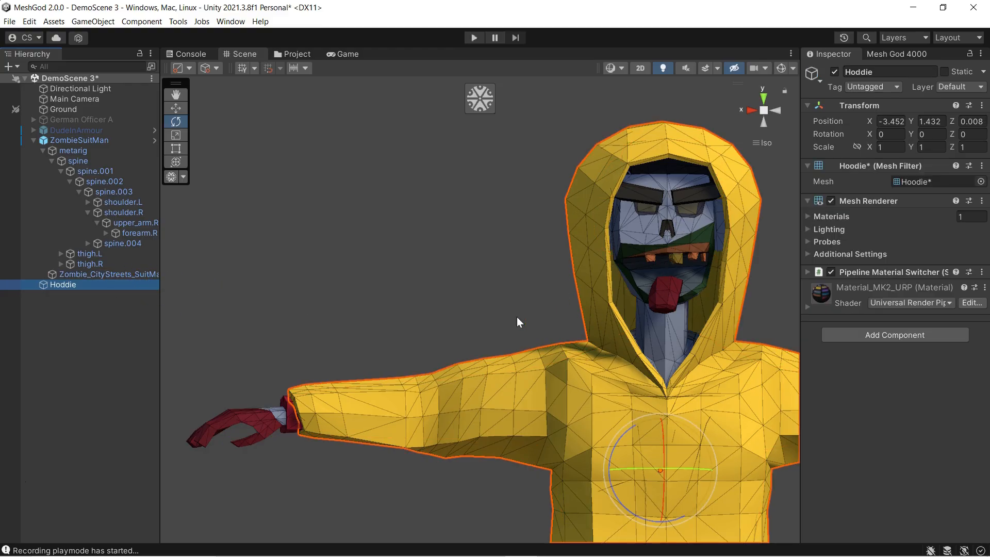
pyautogui.click(121, 272)
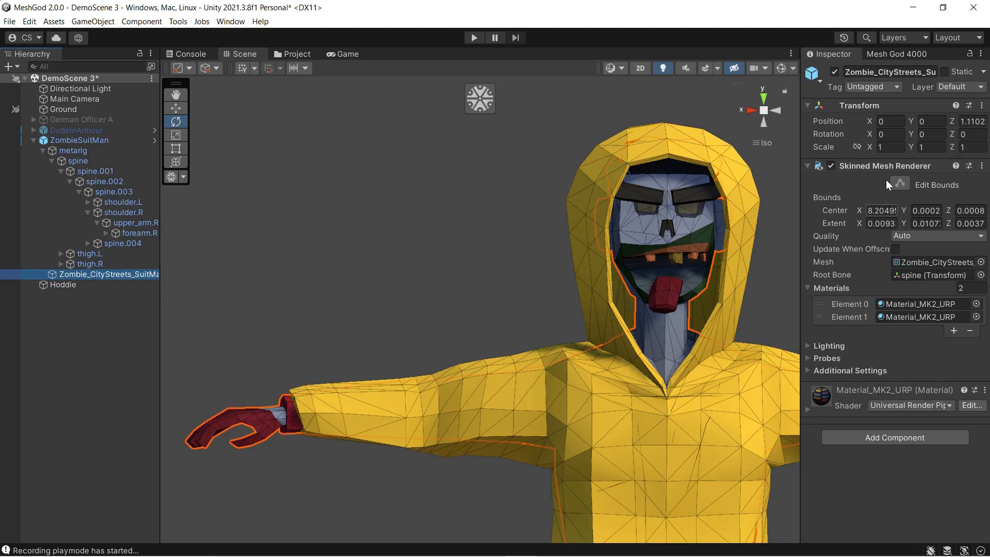
# Rotate the forearm.R bone to test whether the hoodie follows the arm, and undo the rotation
pyautogui.click(137, 233)
pyautogui.moveTo(387, 361); pyautogui.dragTo(310, 345)
pyautogui.hotkey('ctrl', 'z')
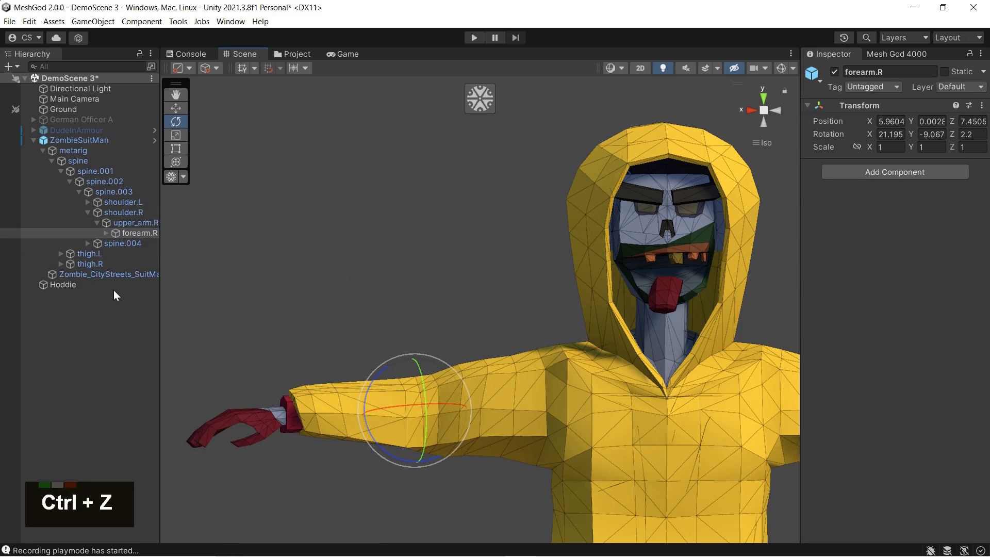
# Enable mesh editing with the selection locked to Hoddie, and lasso-select the cuff triangles at the wrist of the visible sleeve
pyautogui.click(116, 286)
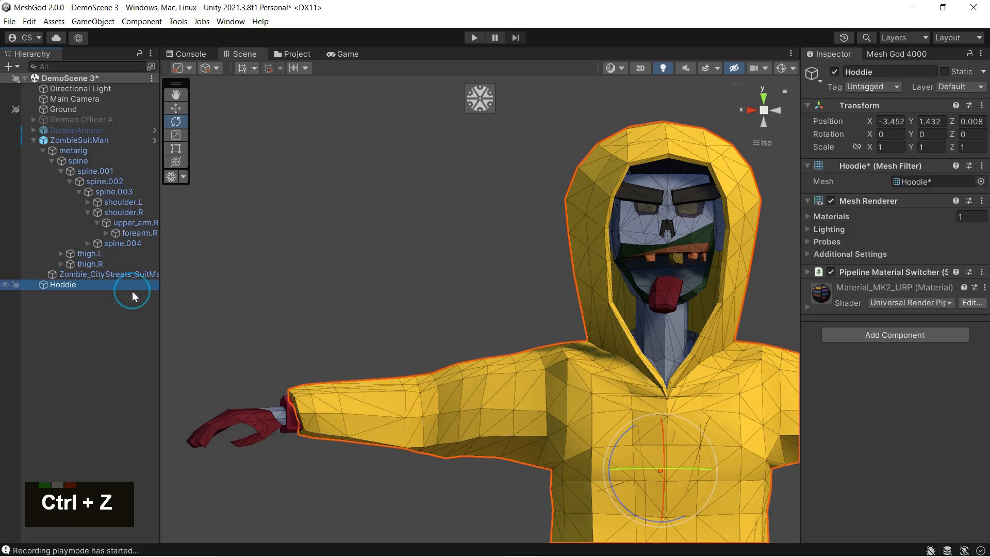
pyautogui.click(876, 51)
pyautogui.click(487, 91)
pyautogui.click(826, 88)
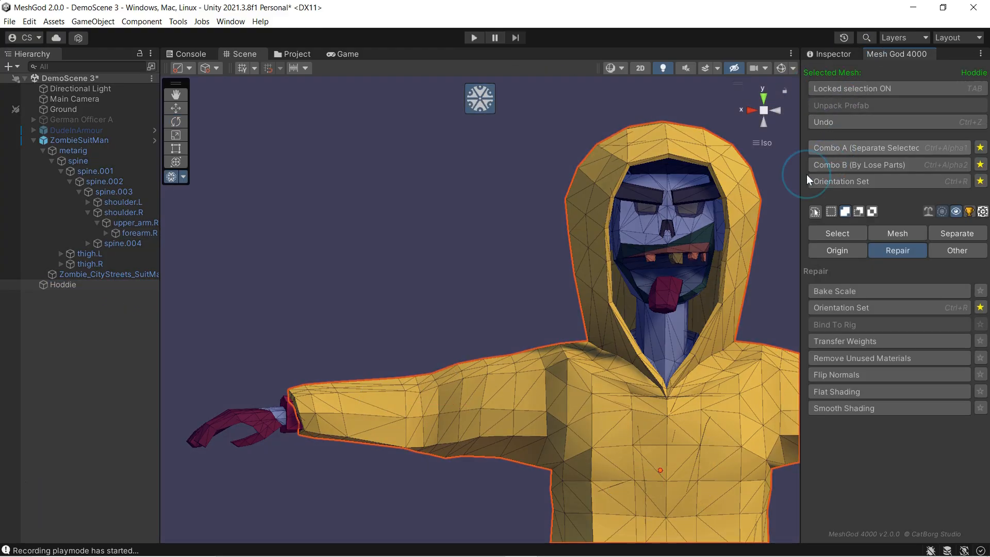
pyautogui.moveTo(288, 380); pyautogui.dragTo(316, 412)
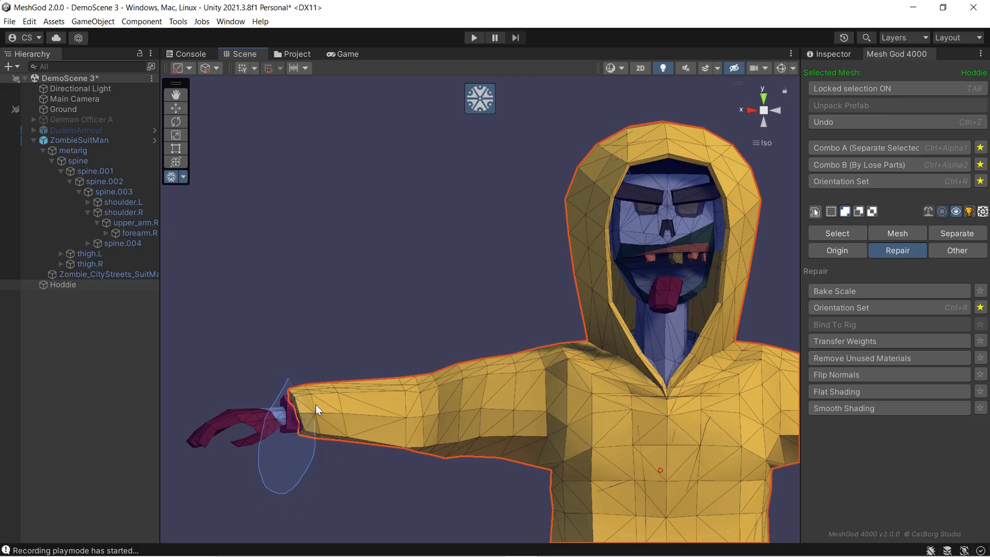
pyautogui.moveTo(283, 360); pyautogui.dragTo(285, 369)
# Move the selected cuff triangles a short distance toward the hand with Mesh Move and a larger soft influence radius
pyautogui.click(904, 229)
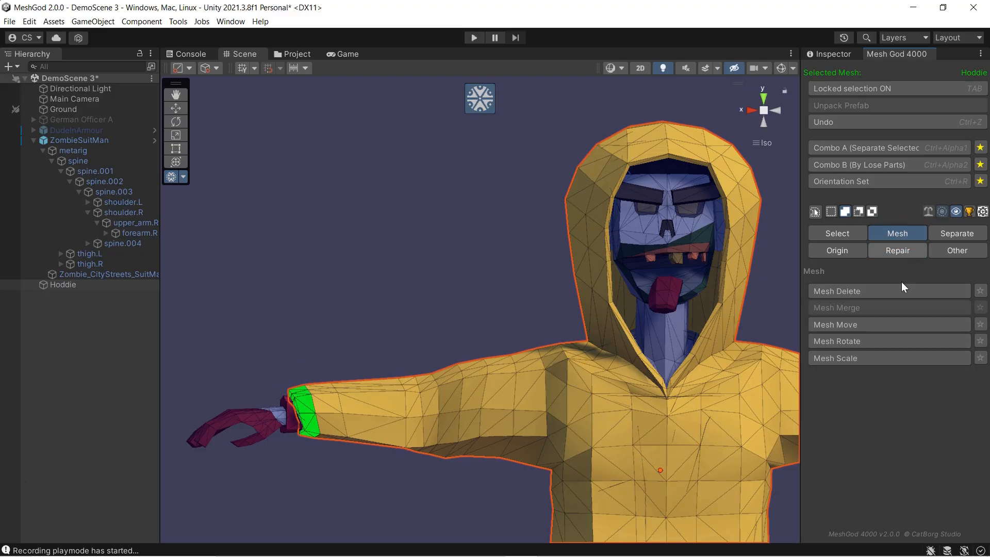
pyautogui.click(852, 323)
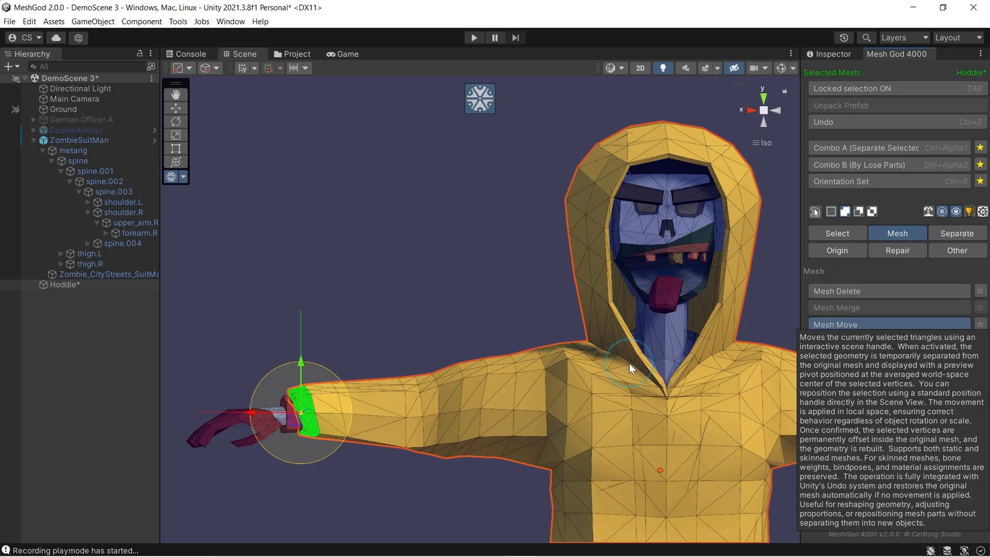
pyautogui.scroll(-3, 248, 413)
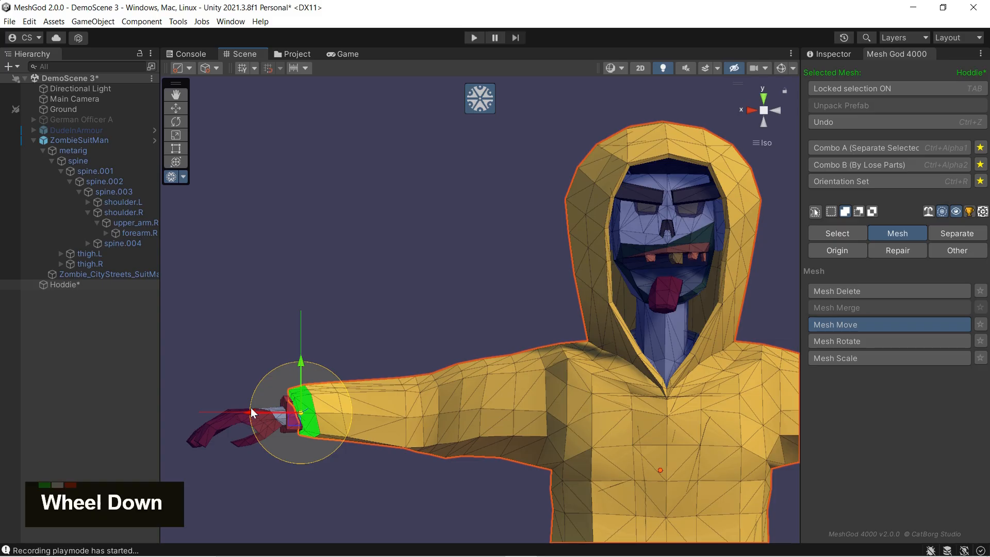
pyautogui.scroll(2, 242, 410)
pyautogui.scroll(1, 241, 409)
pyautogui.scroll(-1, 241, 409)
pyautogui.moveTo(236, 411); pyautogui.dragTo(234, 410)
# Enlarge the selected cuff slightly in height with Mesh Scale and apply the change
pyautogui.click(862, 356)
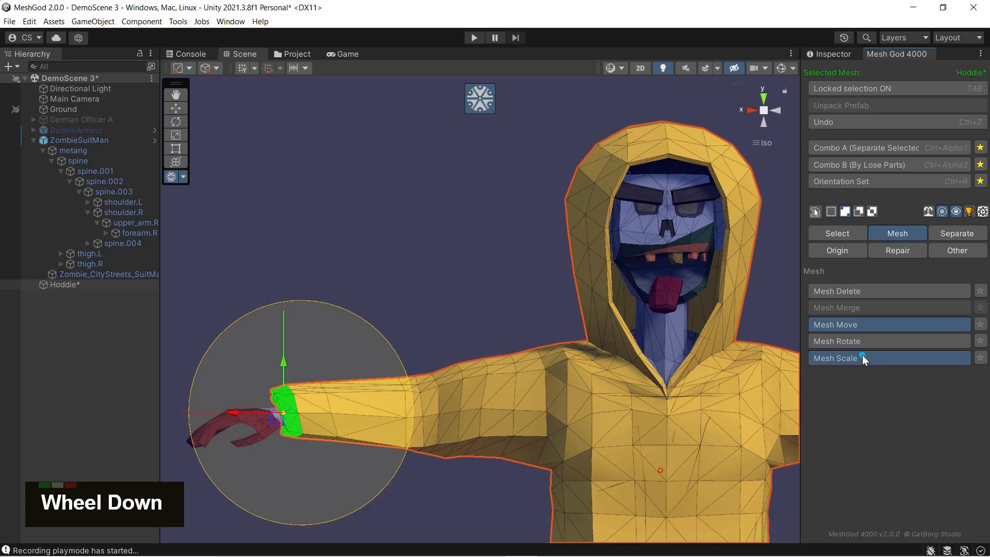
pyautogui.moveTo(284, 362); pyautogui.dragTo(286, 349)
pyautogui.click(835, 362)
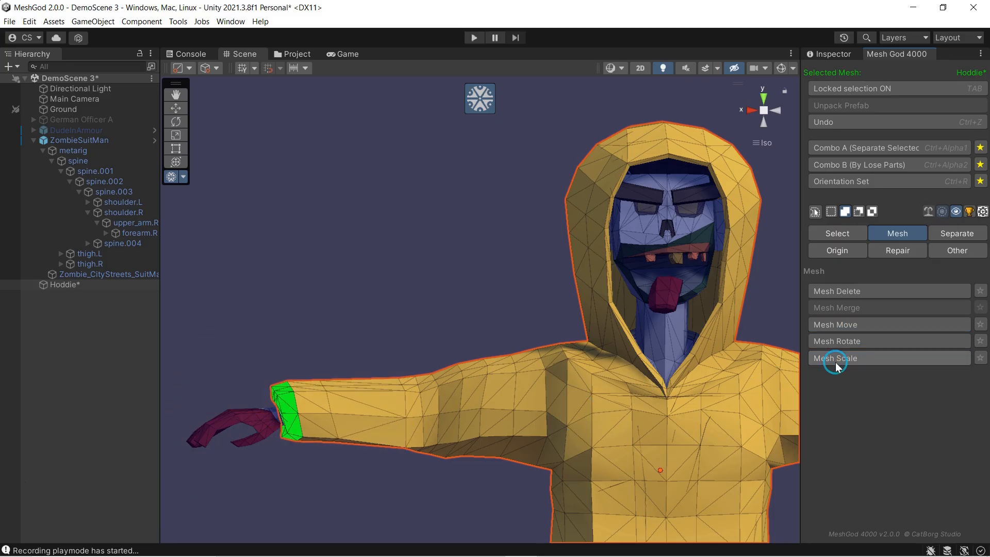
# Leave mesh editing with all hoodie triangles deselected, and make the hoodie object a child of ZombieSuitMan
pyautogui.hotkey('shift', 'a')
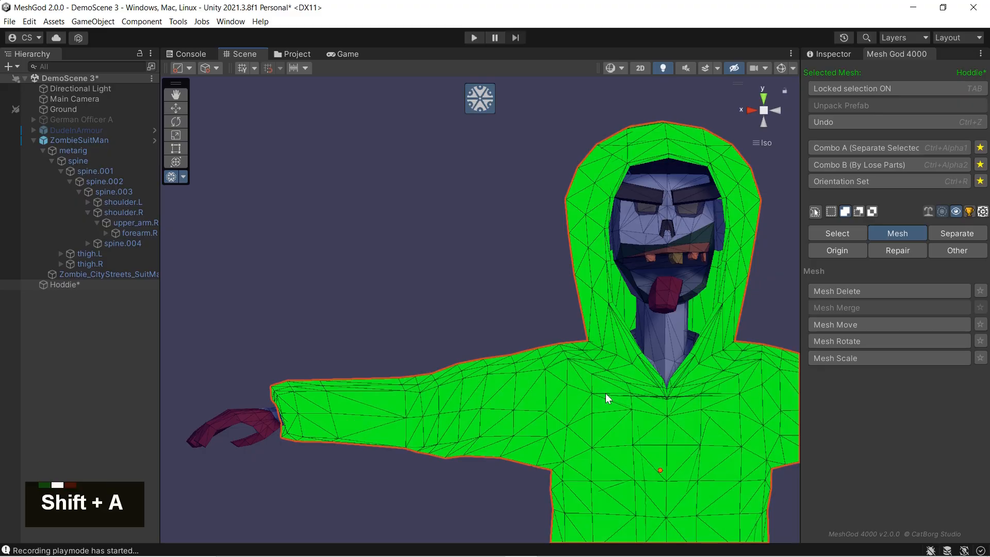
pyautogui.hotkey('ctrl', 'a')
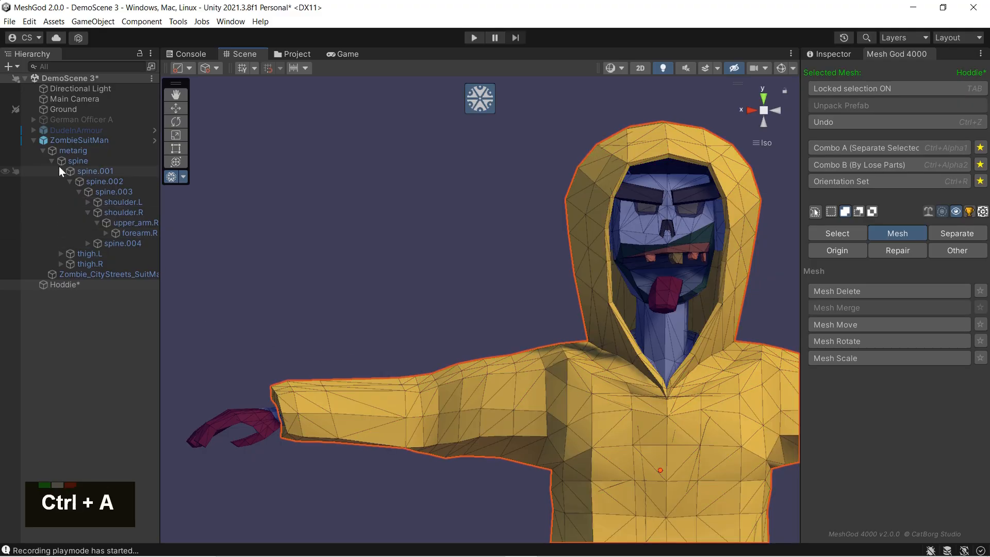
pyautogui.click(471, 102)
pyautogui.moveTo(70, 281); pyautogui.dragTo(63, 140)
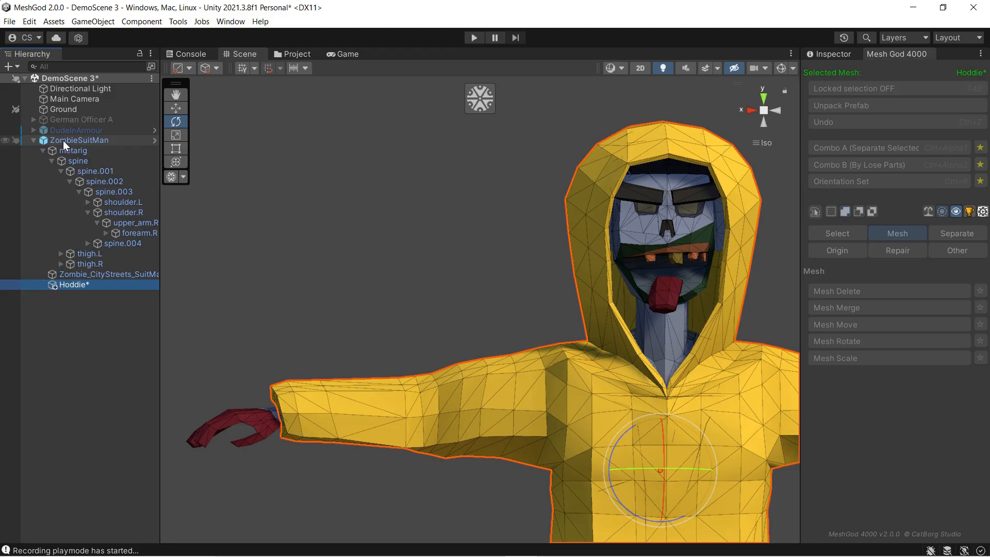
# Lock mesh editing to the parented hoodie, transfer the zombie's bone weights to it, and inspect its components
pyautogui.click(479, 97)
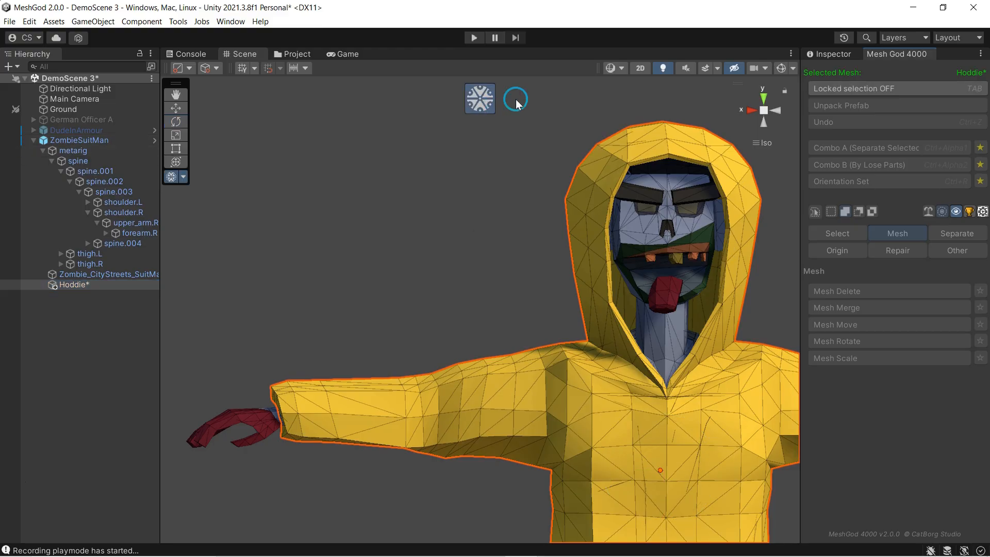
pyautogui.click(842, 92)
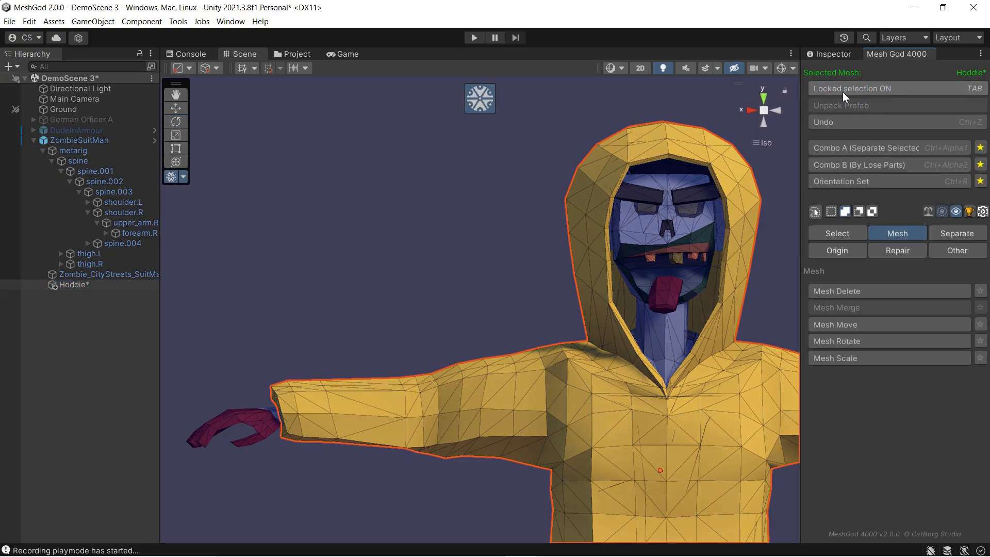
pyautogui.click(893, 251)
pyautogui.click(851, 342)
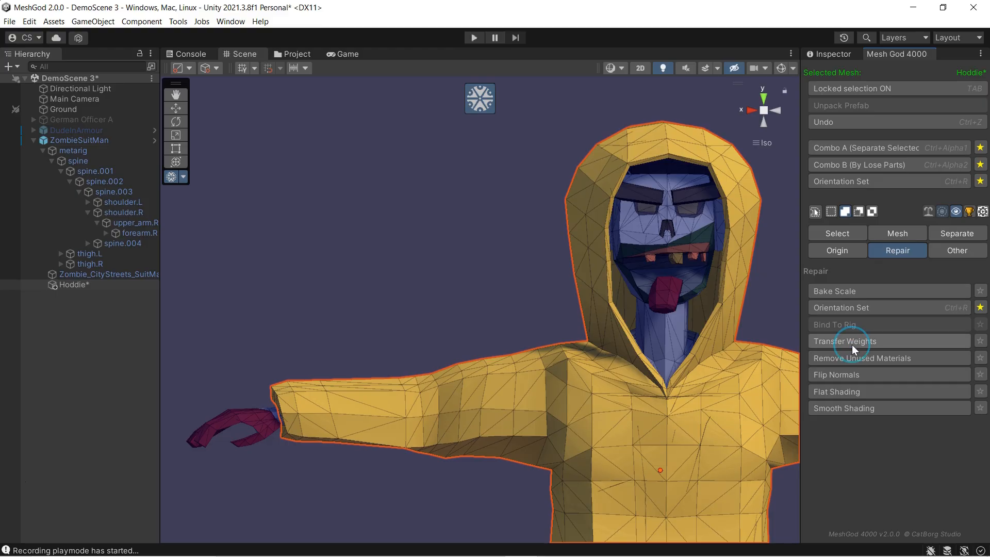
pyautogui.click(832, 54)
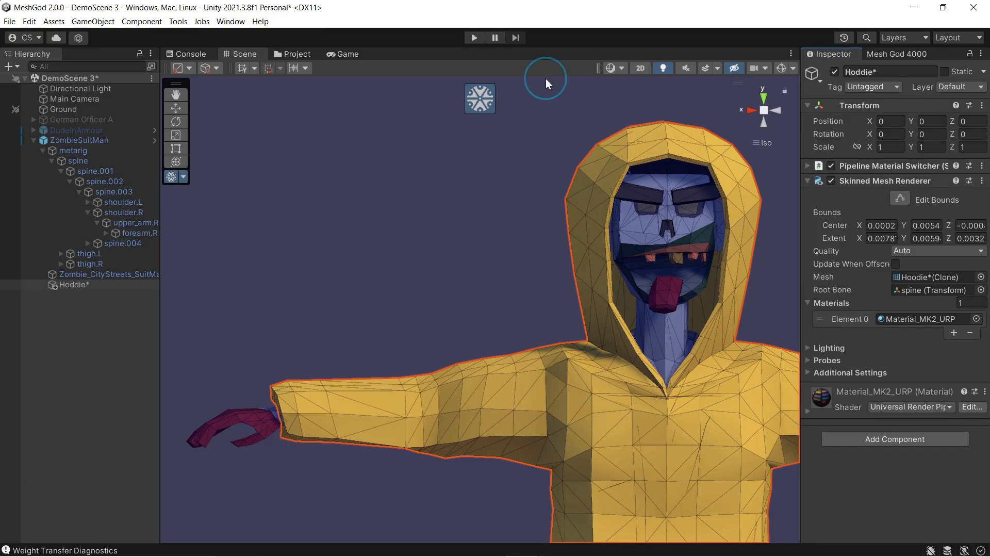
# Leave mesh editing and pose the zombie's arm by rotating the upper_arm.R and forearm.R bones downward
pyautogui.click(484, 97)
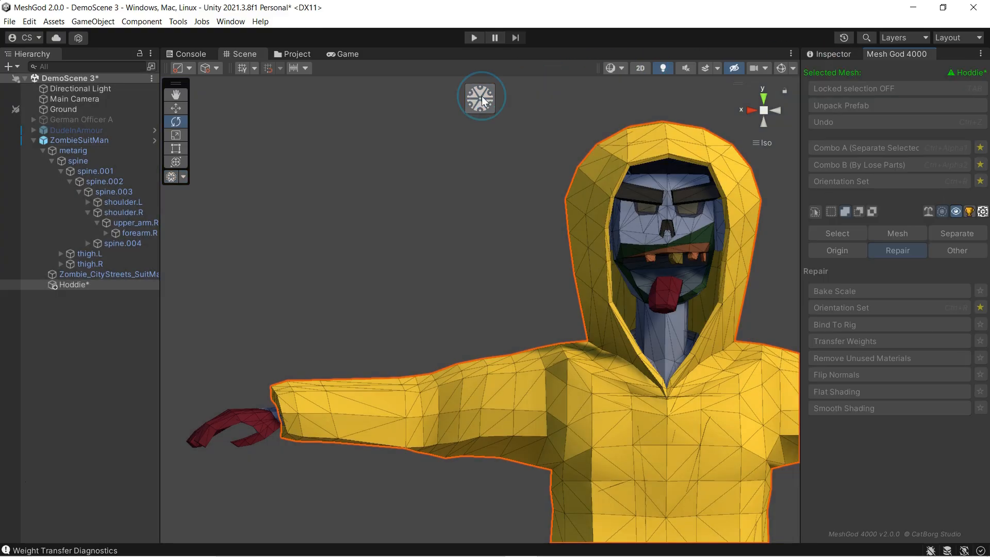
pyautogui.click(130, 224)
pyautogui.moveTo(537, 346); pyautogui.dragTo(491, 359)
pyautogui.click(139, 233)
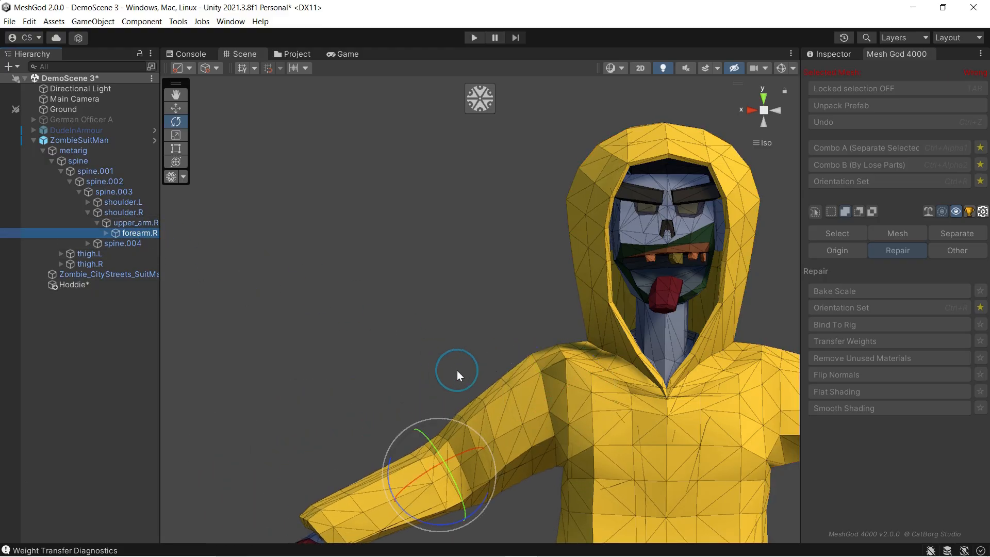
pyautogui.moveTo(399, 444); pyautogui.dragTo(477, 384)
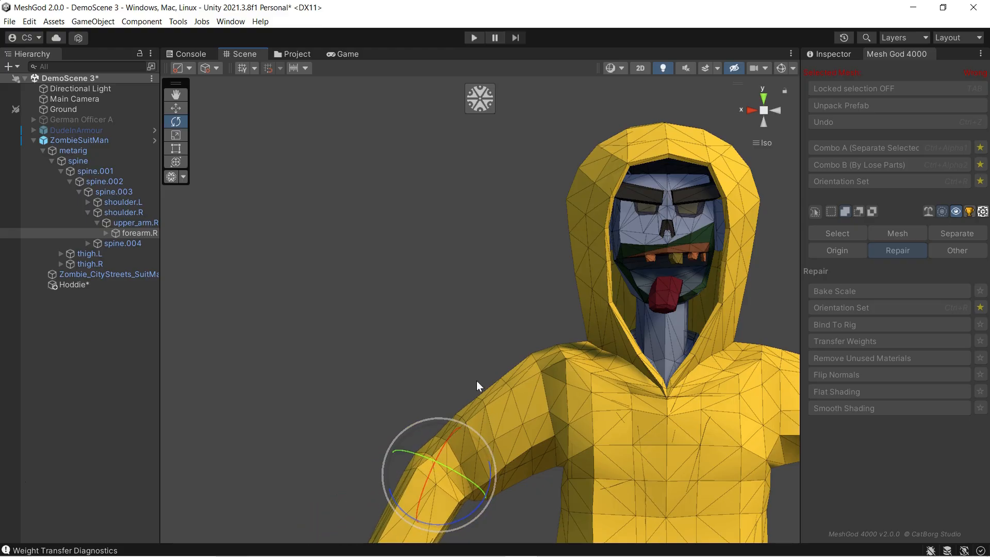
# Adjust the arm pose by rotating forearm.R slightly and lowering upper_arm.R closer to the zombie's body
pyautogui.moveTo(477, 385); pyautogui.dragTo(433, 315, button='middle')
pyautogui.moveTo(367, 390)
pyautogui.mouseDown()
pyautogui.moveTo(388, 420)
pyautogui.moveTo(327, 311)
pyautogui.moveTo(379, 401)
pyautogui.mouseUp()
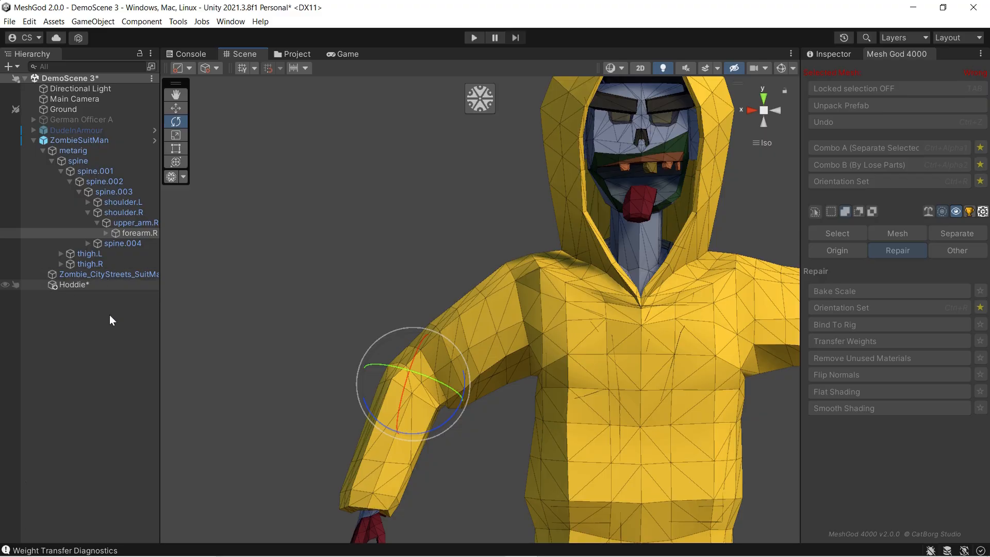
pyautogui.click(138, 223)
pyautogui.moveTo(531, 255); pyautogui.dragTo(509, 248)
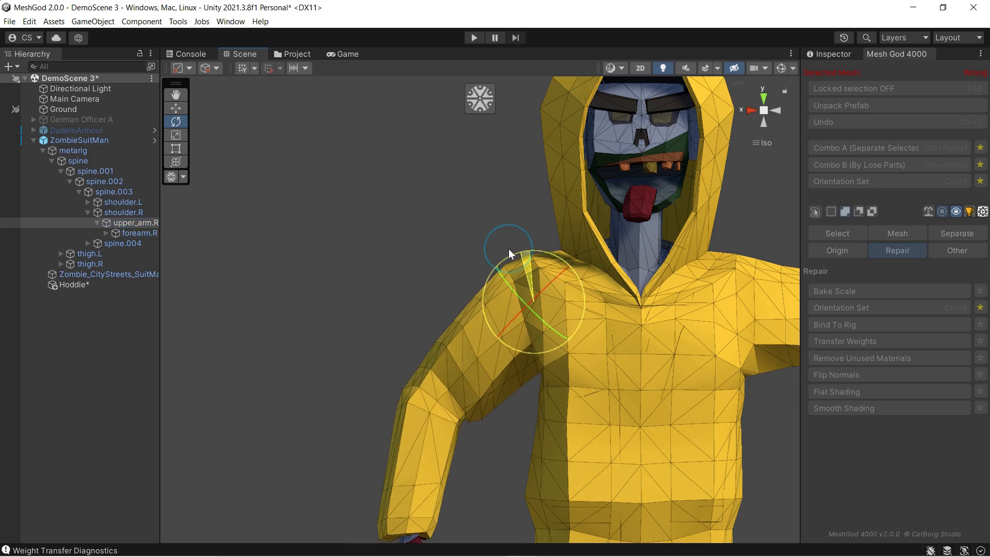
pyautogui.press('F9')
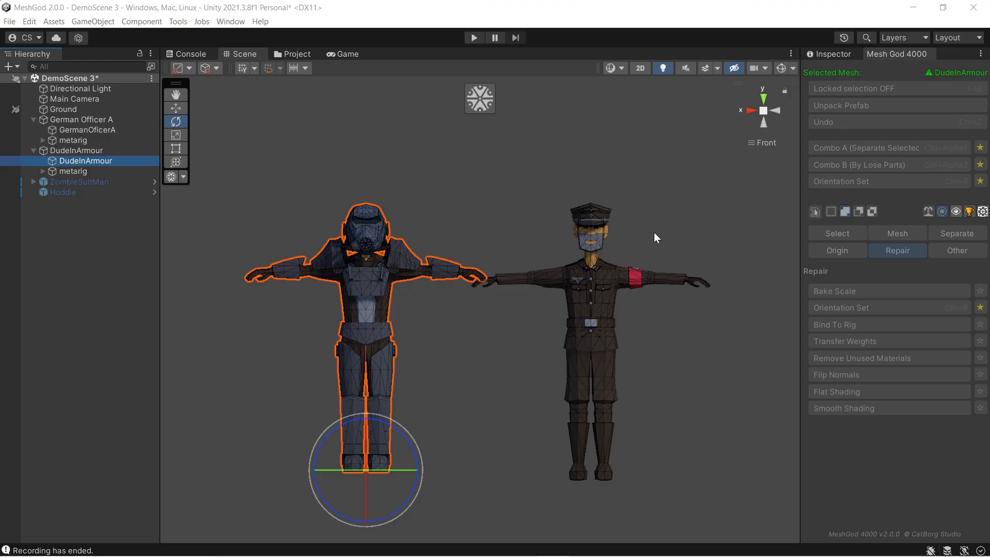
# Lock mesh editing to DudeInArmour, select the linked triangles of the helmet, and delete them with Mesh Delete
pyautogui.click(838, 90)
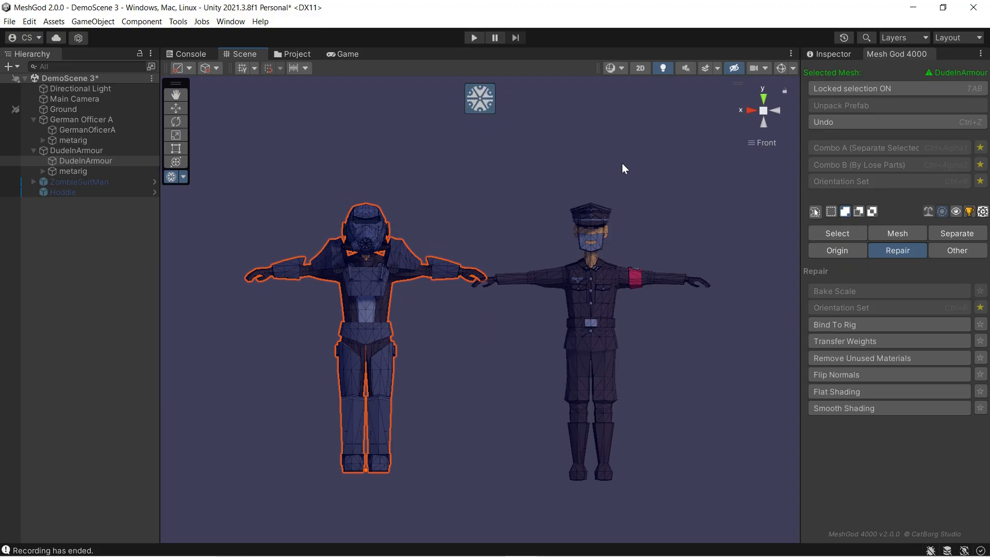
pyautogui.click(41, 170)
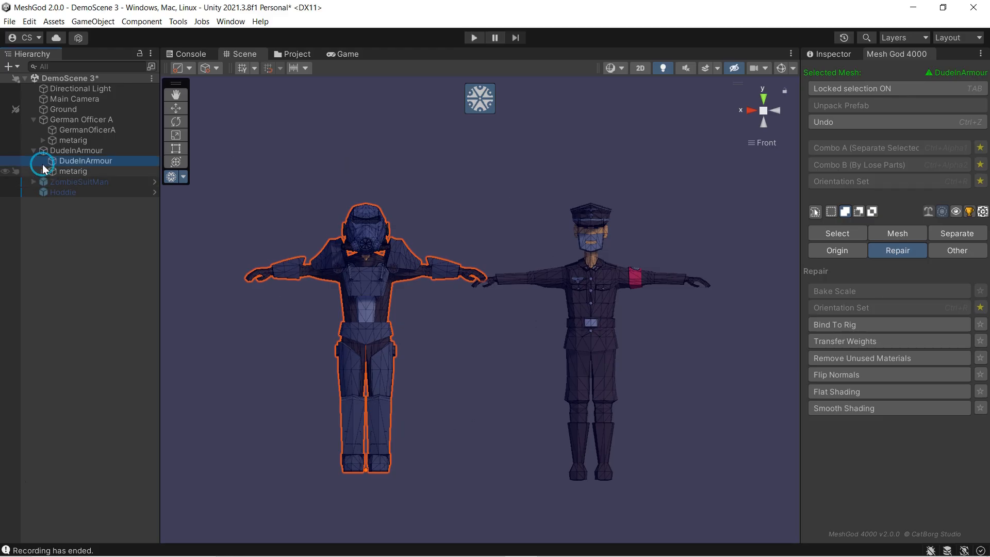
pyautogui.click(732, 195)
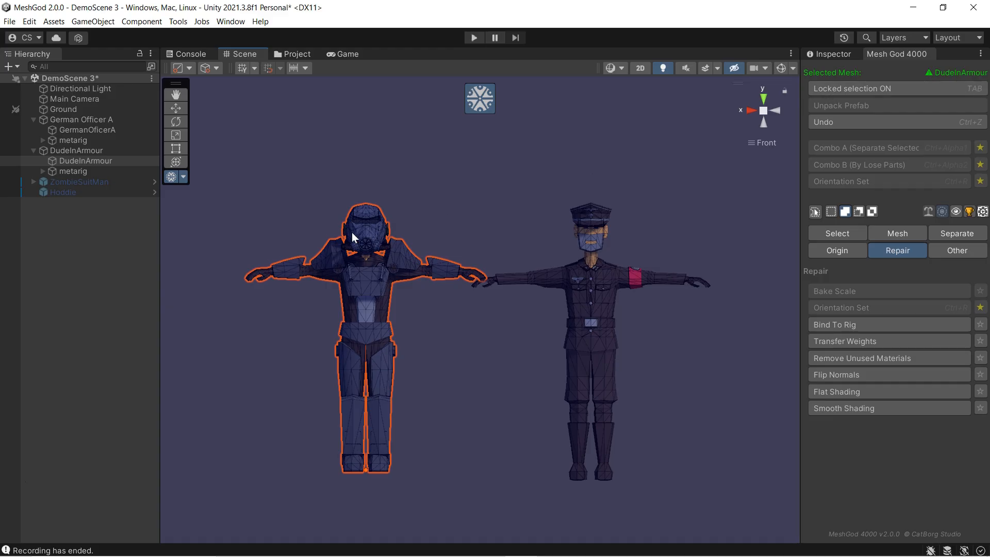
pyautogui.press('l')
pyautogui.click(897, 233)
pyautogui.click(857, 292)
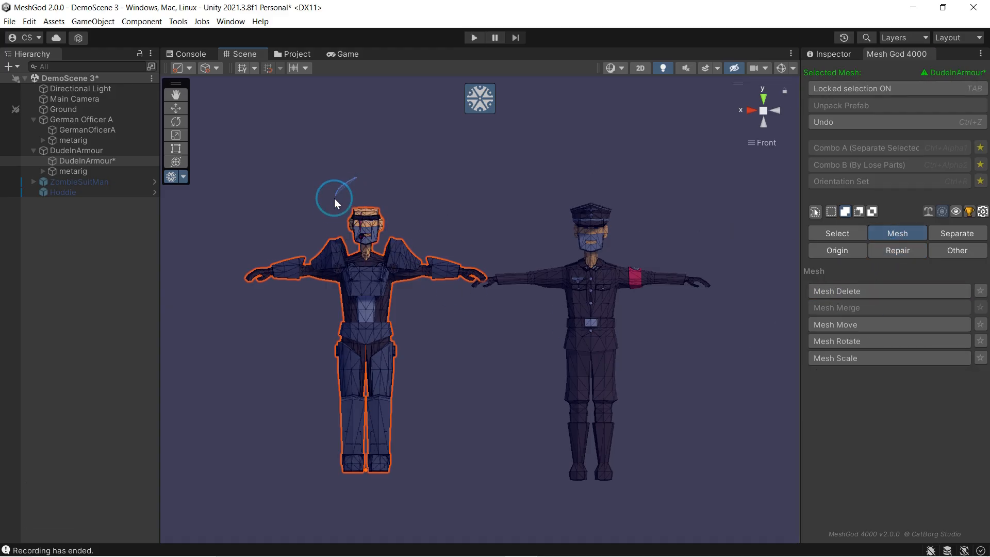
# Select the armoured character's entire head and neck down to the tip at the collar, and delete these triangles
pyautogui.moveTo(362, 173); pyautogui.dragTo(407, 196)
pyautogui.hotkey('shift', 'f')
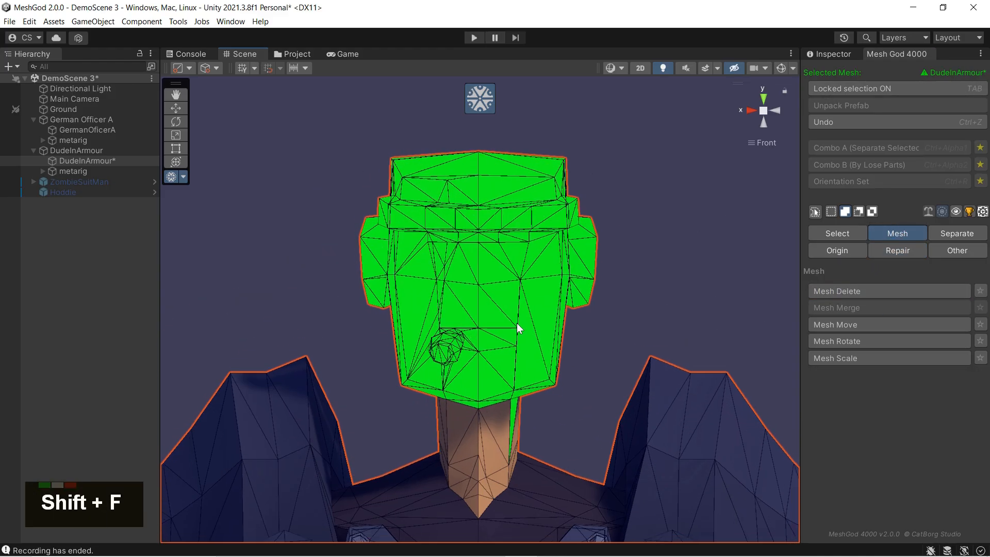
pyautogui.press('KP_Add')
pyautogui.click(471, 469)
pyautogui.click(463, 488)
pyautogui.click(470, 493)
pyautogui.click(475, 474)
pyautogui.click(478, 476)
pyautogui.click(483, 474)
pyautogui.click(485, 481)
pyautogui.click(484, 507)
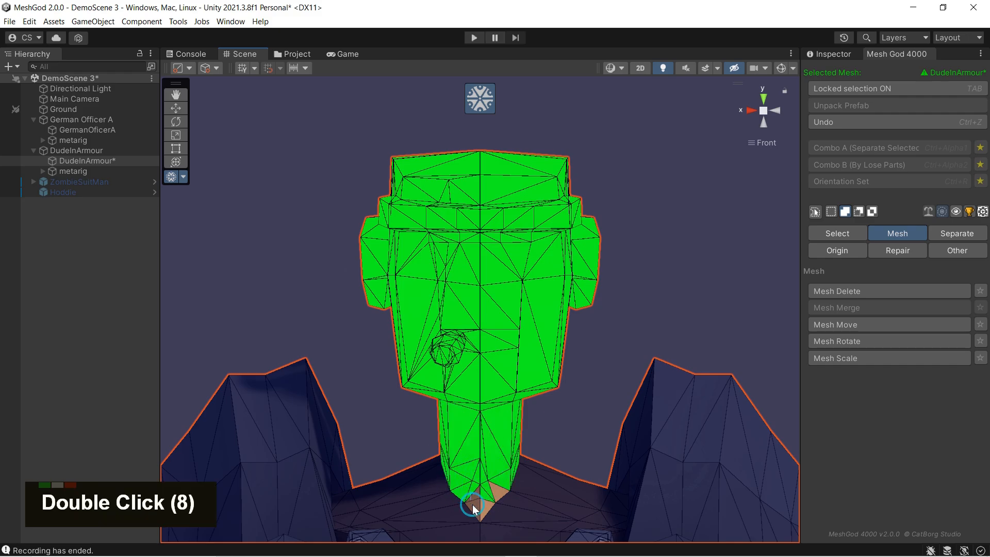
pyautogui.click(475, 504)
pyautogui.click(494, 491)
pyautogui.scroll(-3, 493, 491)
pyautogui.moveTo(494, 491); pyautogui.dragTo(907, 292, button='right')
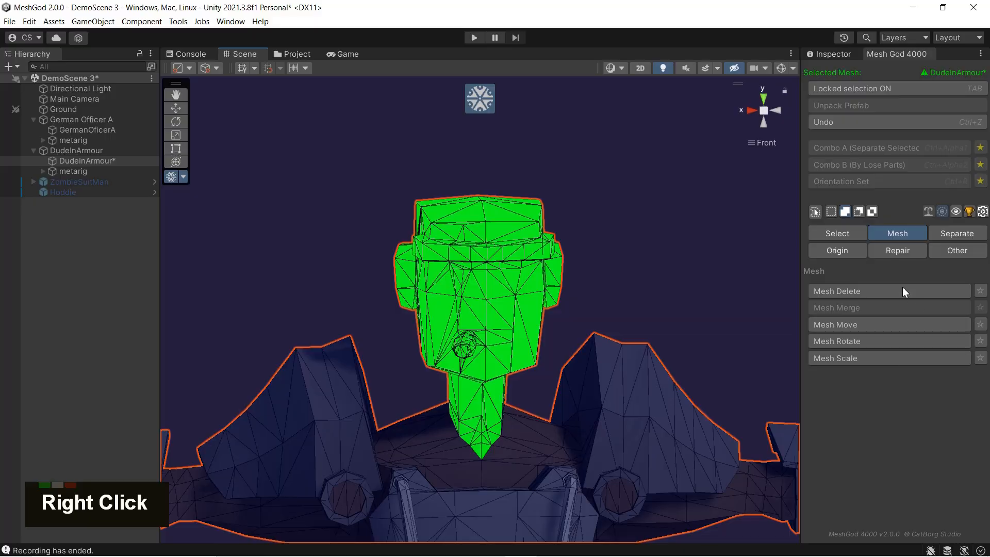
pyautogui.click(908, 291)
# Select the GermanOficerA mesh and lock mesh editing to it
pyautogui.scroll(-3, 596, 318)
pyautogui.moveTo(596, 318); pyautogui.dragTo(544, 303, button='middle')
pyautogui.scroll(3, 543, 303)
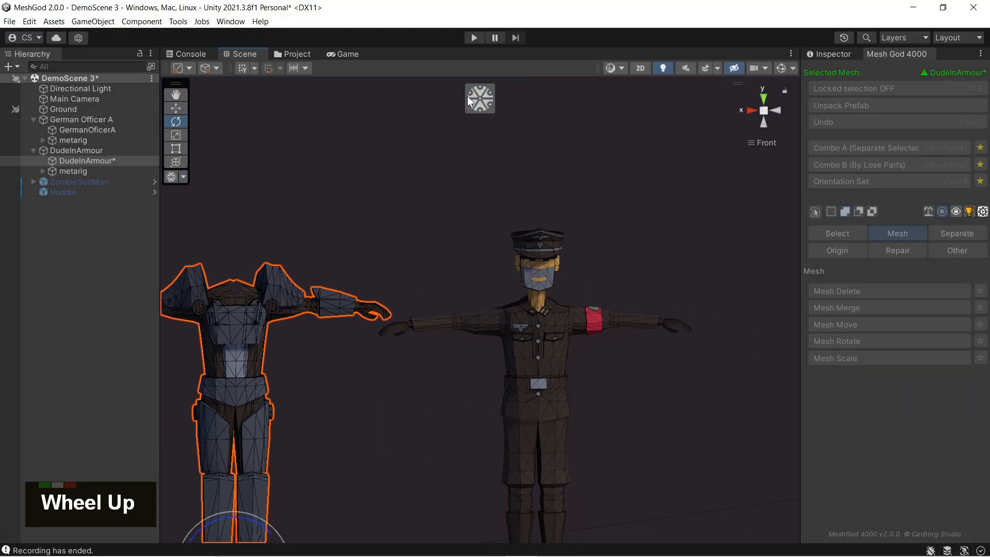
pyautogui.click(85, 130)
pyautogui.click(842, 92)
pyautogui.scroll(5, 640, 244)
pyautogui.moveTo(639, 244); pyautogui.dragTo(540, 264, button='middle')
pyautogui.scroll(4, 540, 264)
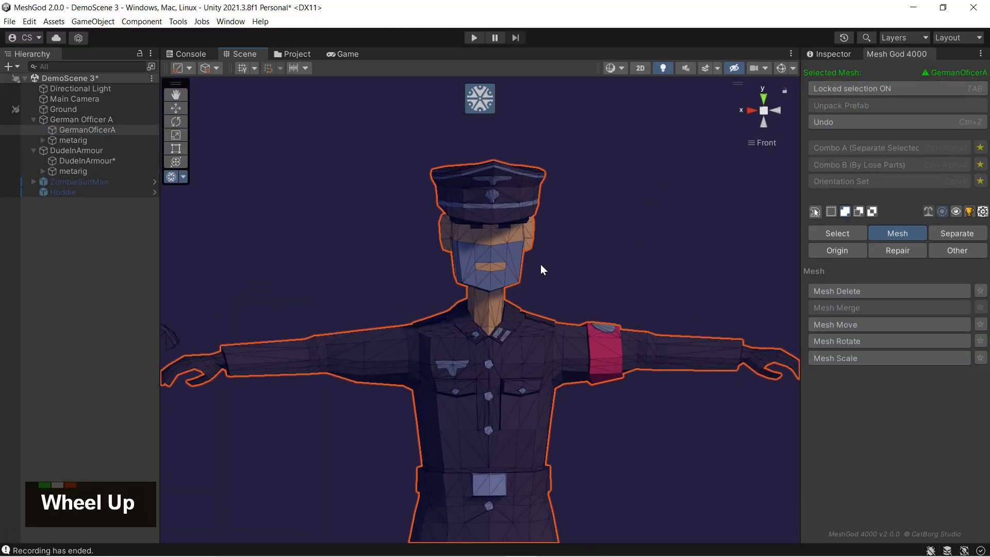
# Select the officer's cap, head and neck down to the collar, separate them into their own object, and leave mesh editing
pyautogui.moveTo(453, 149); pyautogui.dragTo(418, 212, button='middle')
pyautogui.moveTo(397, 148)
pyautogui.mouseDown()
pyautogui.moveTo(382, 322)
pyautogui.moveTo(557, 223)
pyautogui.moveTo(429, 148)
pyautogui.mouseUp()
pyautogui.moveTo(429, 149); pyautogui.dragTo(492, 177, button='right')
pyautogui.press('KP_Add')
pyautogui.hotkey('shift', 'f')
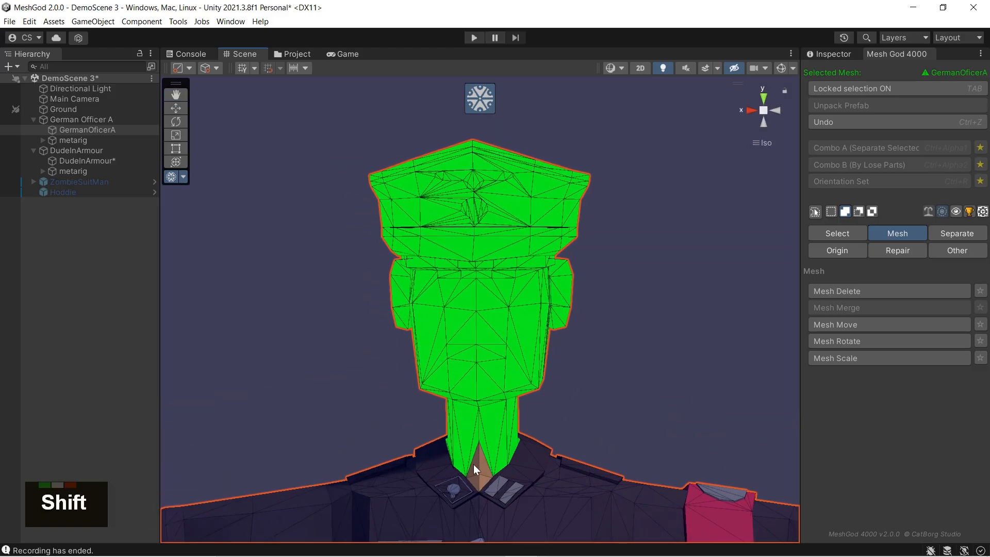
pyautogui.doubleClick(478, 481)
pyautogui.moveTo(437, 432); pyautogui.dragTo(336, 358, button='right')
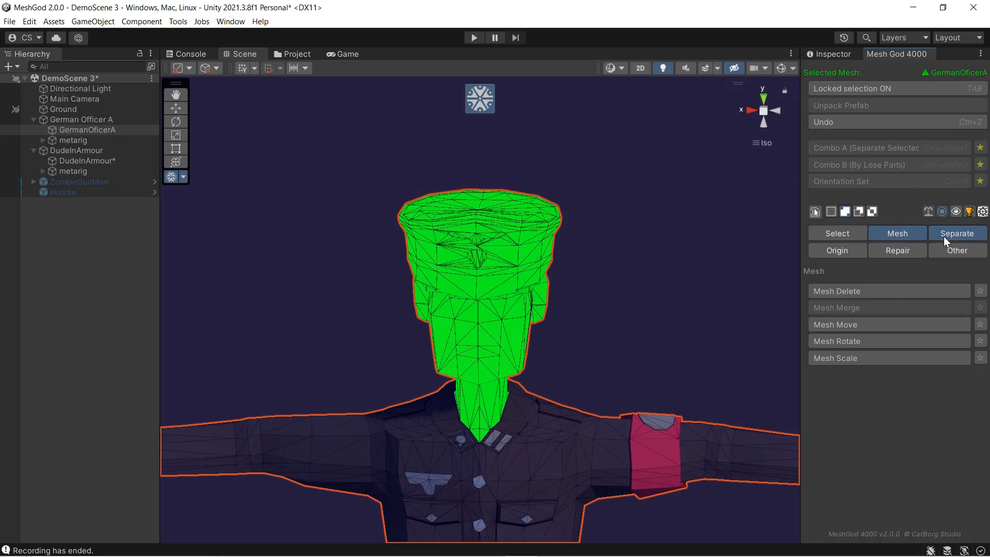
pyautogui.click(943, 236)
pyautogui.press('p')
pyautogui.press('Tab')
# Select the separated head object in a front view and make it a child of DudeInArmour
pyautogui.click(774, 111)
pyautogui.click(754, 113)
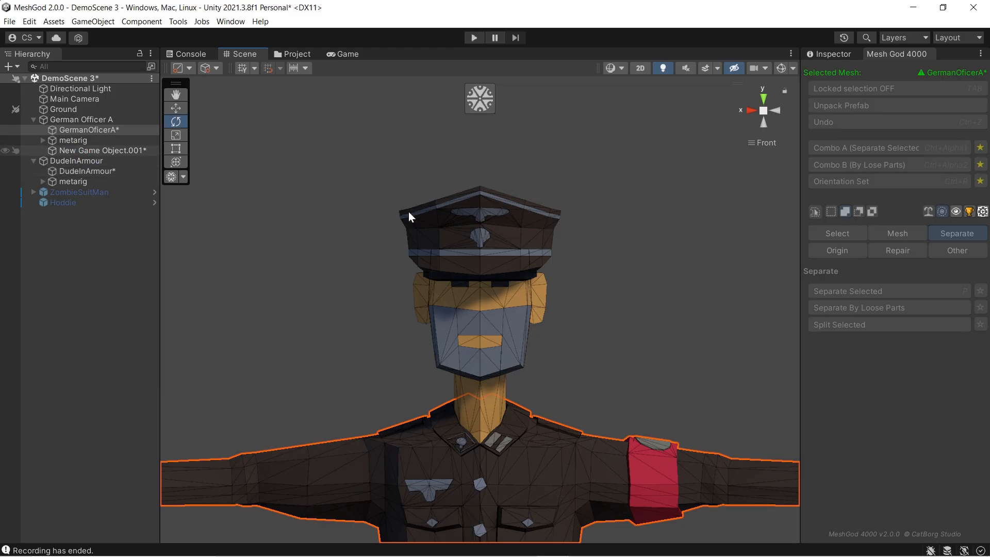
pyautogui.click(429, 220)
pyautogui.scroll(-3, 561, 266)
pyautogui.scroll(-3, 561, 266)
pyautogui.moveTo(561, 266); pyautogui.dragTo(638, 150, button='middle')
pyautogui.scroll(-1, 680, 224)
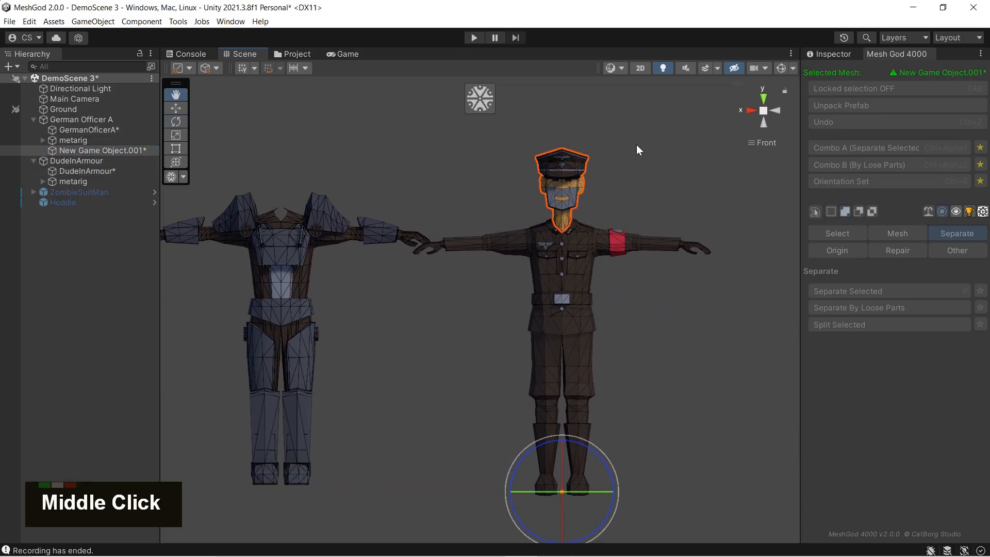
pyautogui.moveTo(103, 150); pyautogui.dragTo(85, 162)
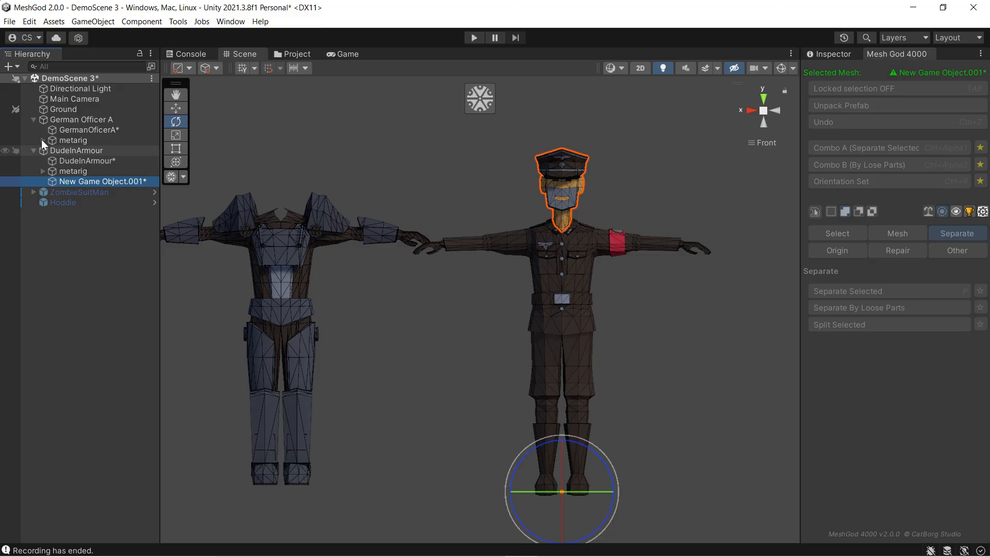
# Test-rotate the spine.006 bone of DudeInArmour and of German Officer A to check which rig moves the head, undoing each rotation
pyautogui.click(43, 171)
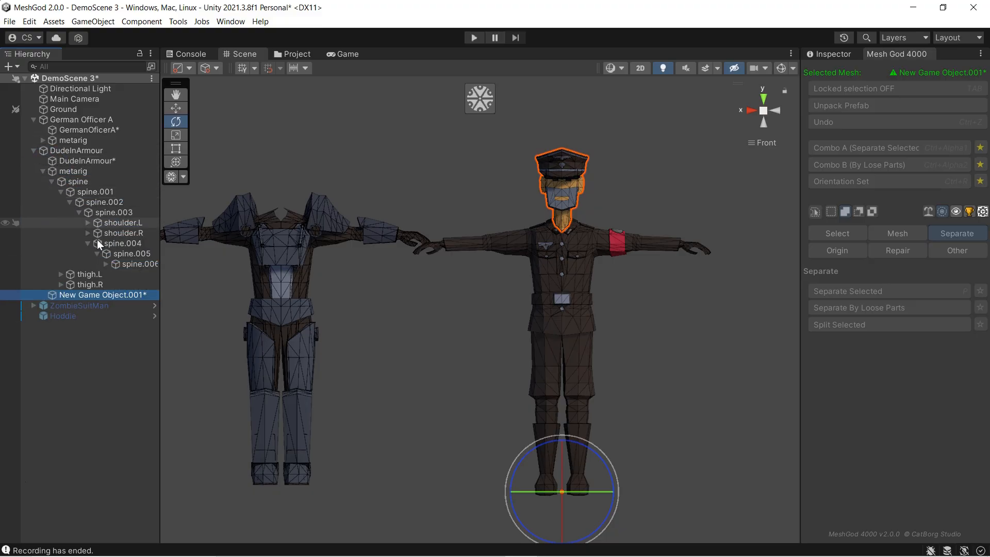
pyautogui.click(139, 264)
pyautogui.moveTo(259, 153); pyautogui.dragTo(284, 150)
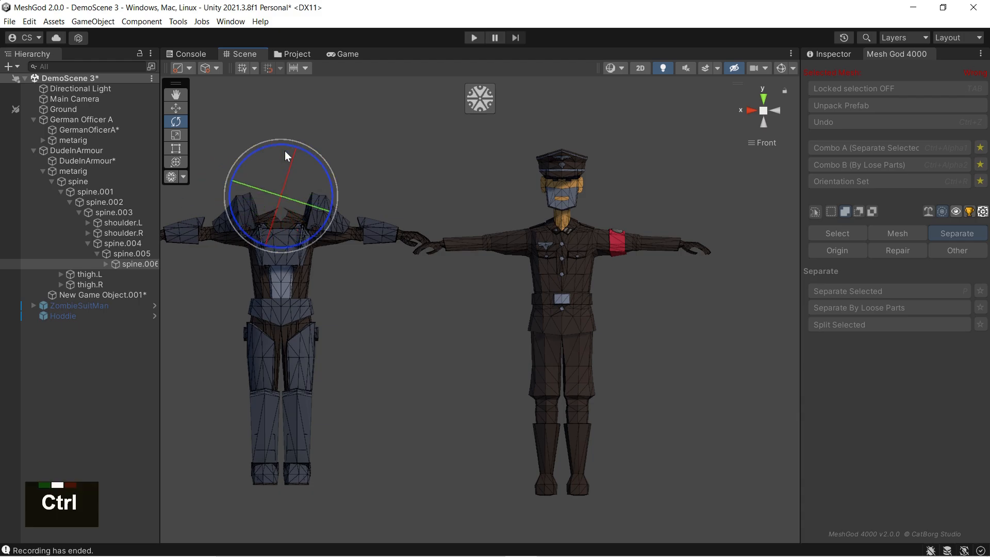
pyautogui.hotkey('ctrl', 'z')
pyautogui.click(43, 140)
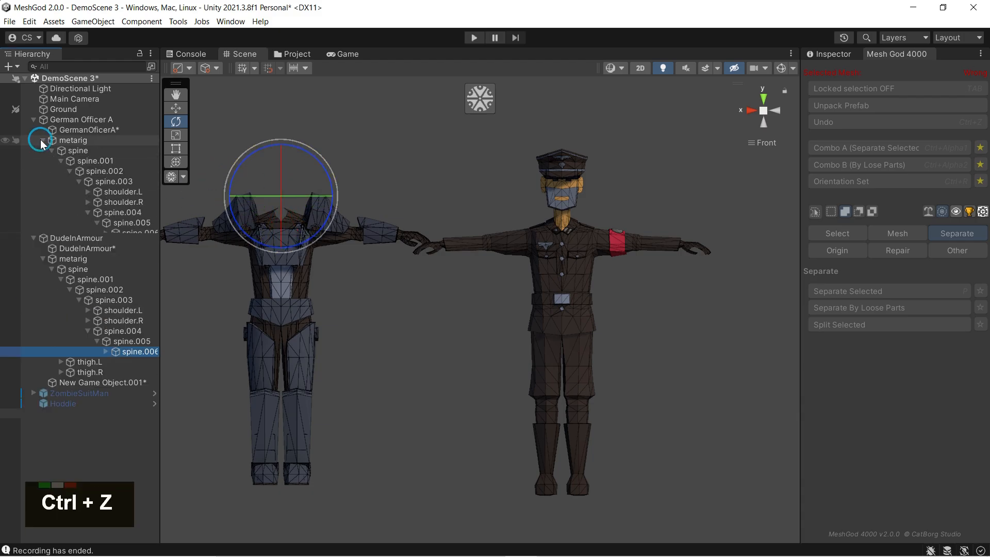
pyautogui.click(122, 233)
pyautogui.moveTo(534, 165)
pyautogui.mouseDown()
pyautogui.moveTo(490, 205)
pyautogui.moveTo(532, 163)
pyautogui.mouseUp()
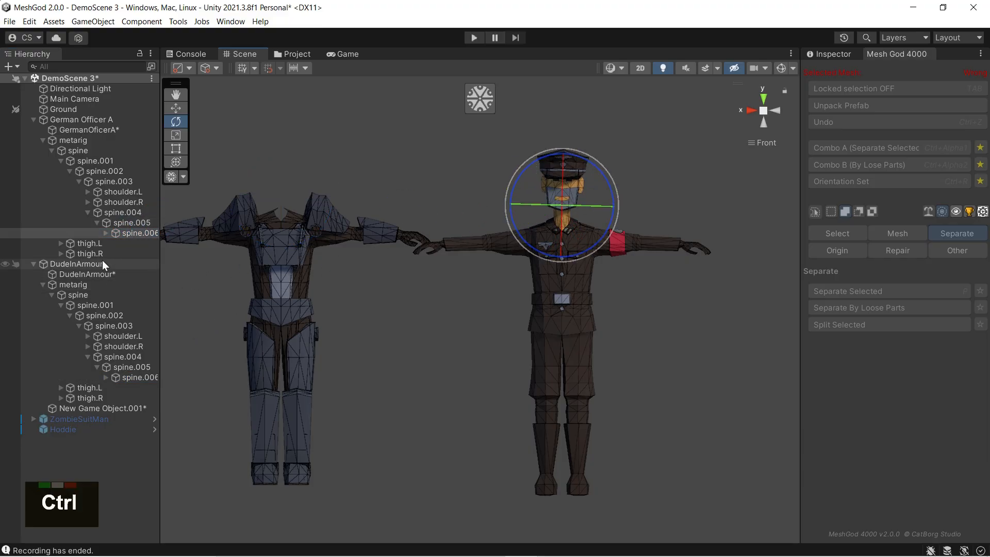
# Lock mesh editing to the separated head, attach it to DudeInArmour's skeleton with Bind To Rig, and leave mesh editing
pyautogui.click(95, 408)
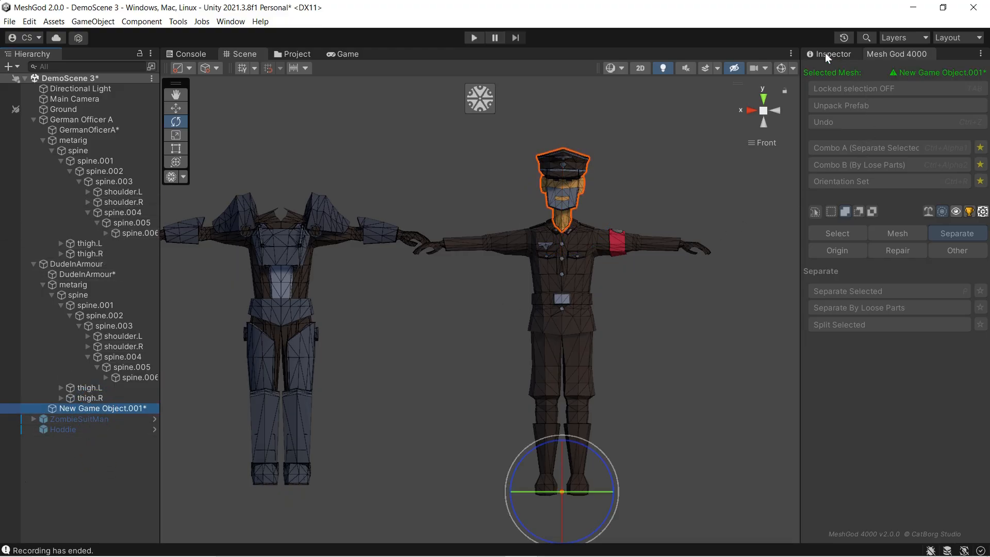
pyautogui.click(484, 95)
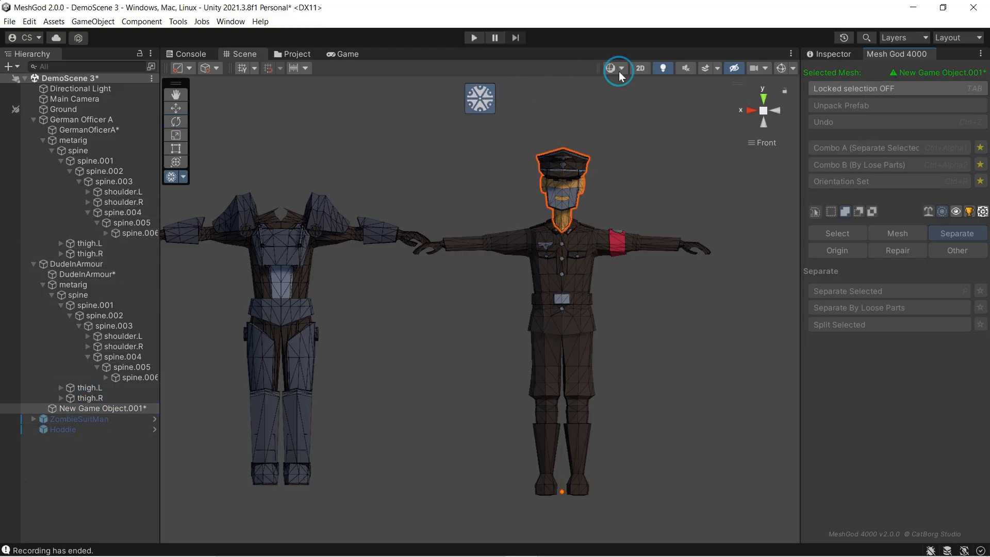
pyautogui.click(841, 88)
pyautogui.click(915, 251)
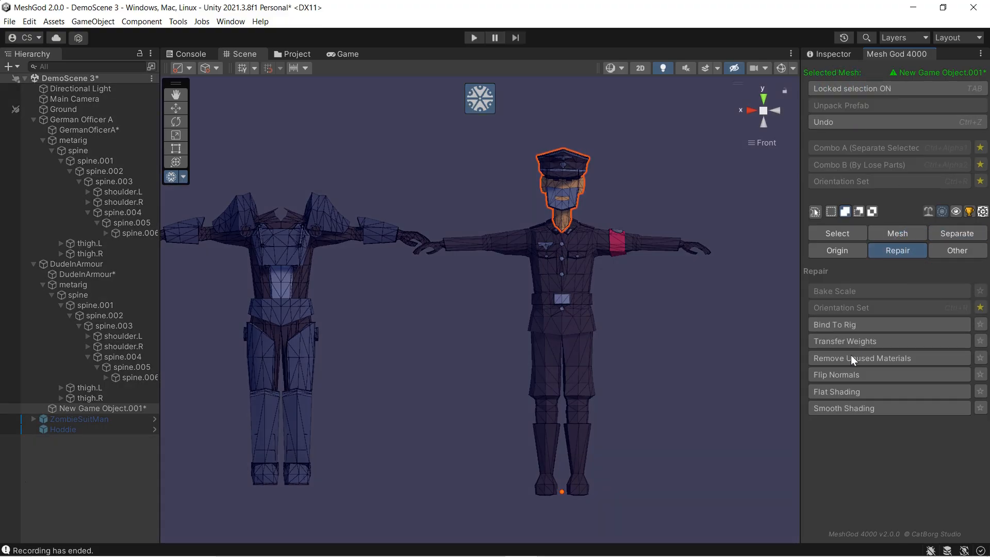
pyautogui.click(836, 325)
pyautogui.moveTo(449, 258); pyautogui.dragTo(519, 252, button='middle')
pyautogui.click(481, 102)
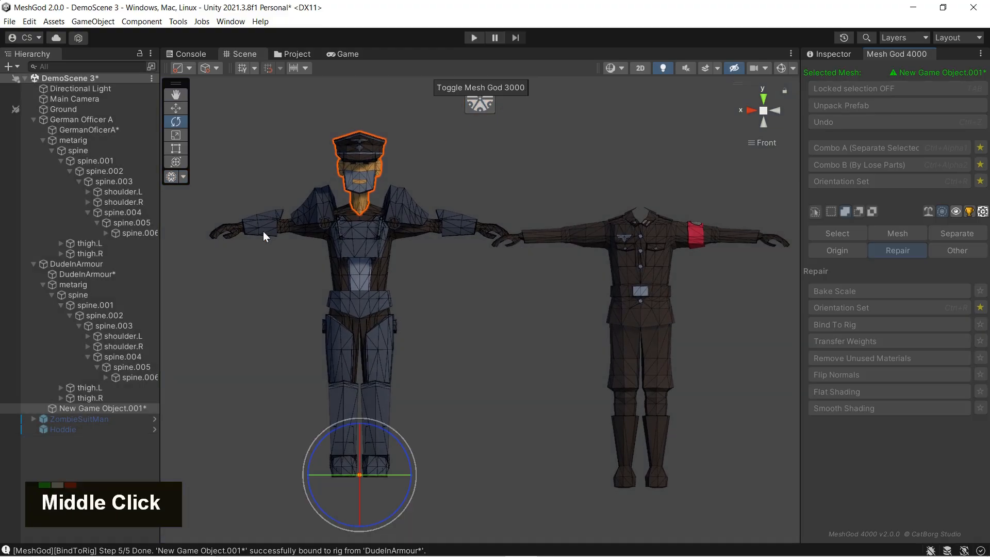
# Test-rotate DudeInArmour's spine.006 and spine.002 bones to check that the bound head follows, undoing each rotation
pyautogui.click(121, 378)
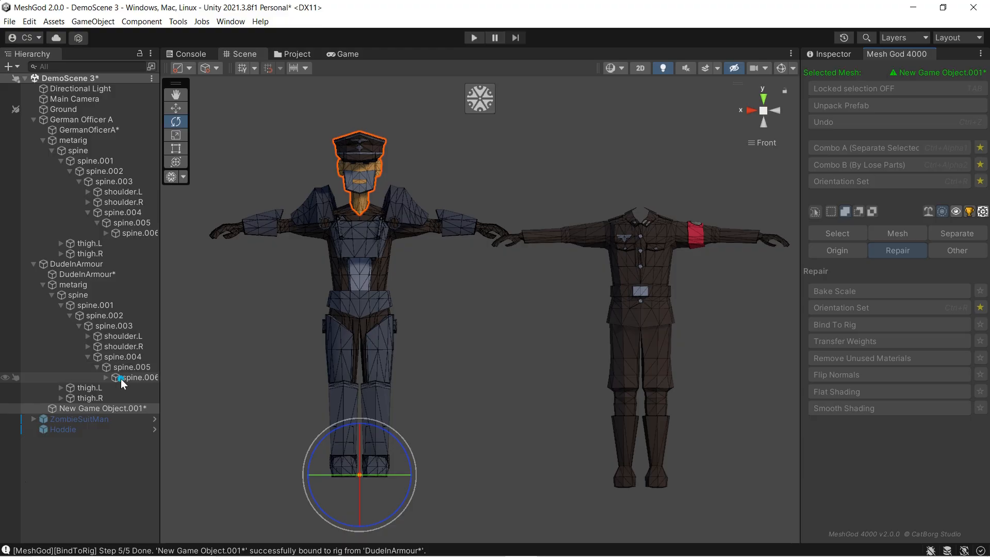
pyautogui.moveTo(327, 148); pyautogui.dragTo(282, 191)
pyautogui.hotkey('ctrl', 'z')
pyautogui.click(109, 357)
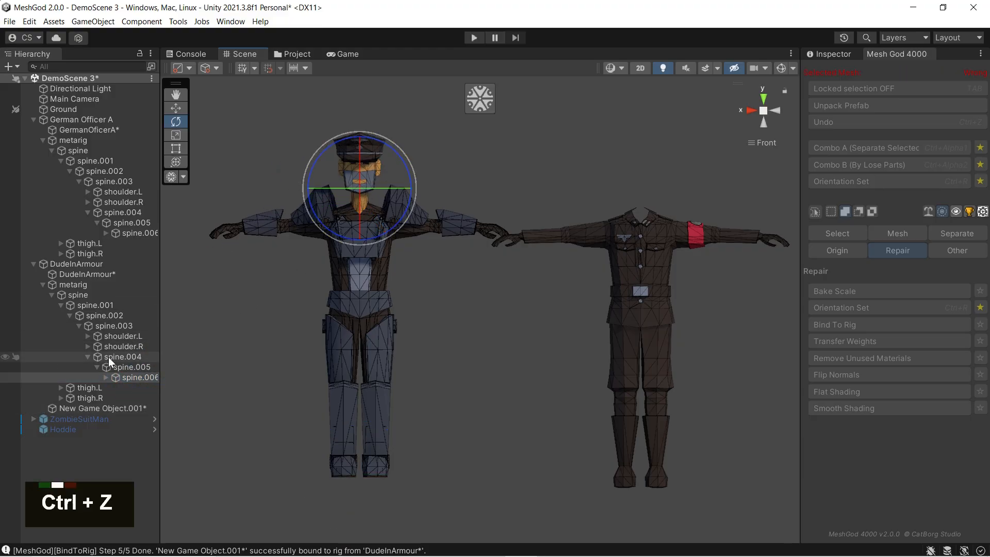
pyautogui.click(100, 318)
pyautogui.moveTo(341, 220)
pyautogui.mouseDown()
pyautogui.moveTo(312, 230)
pyautogui.moveTo(356, 220)
pyautogui.moveTo(345, 224)
pyautogui.mouseUp()
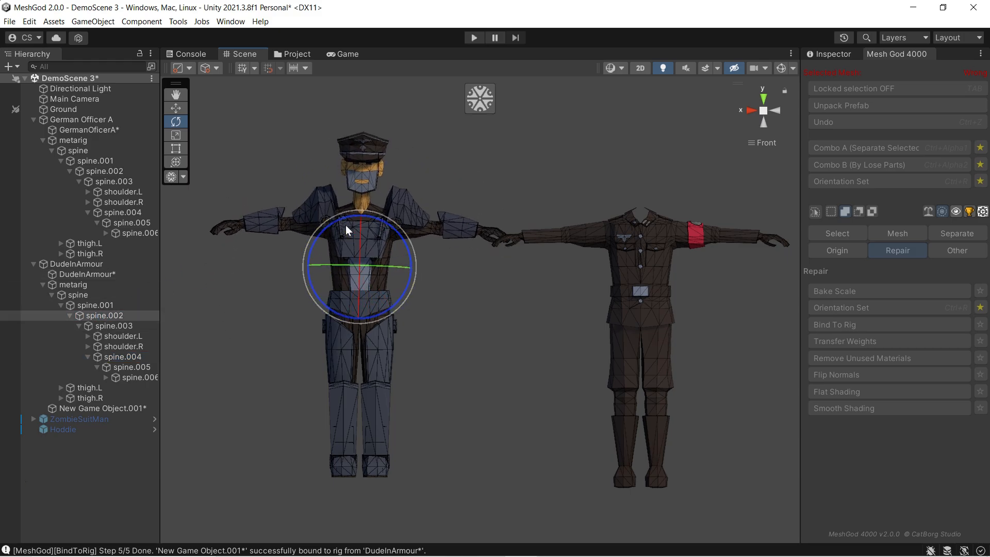
pyautogui.hotkey('ctrl', 'z')
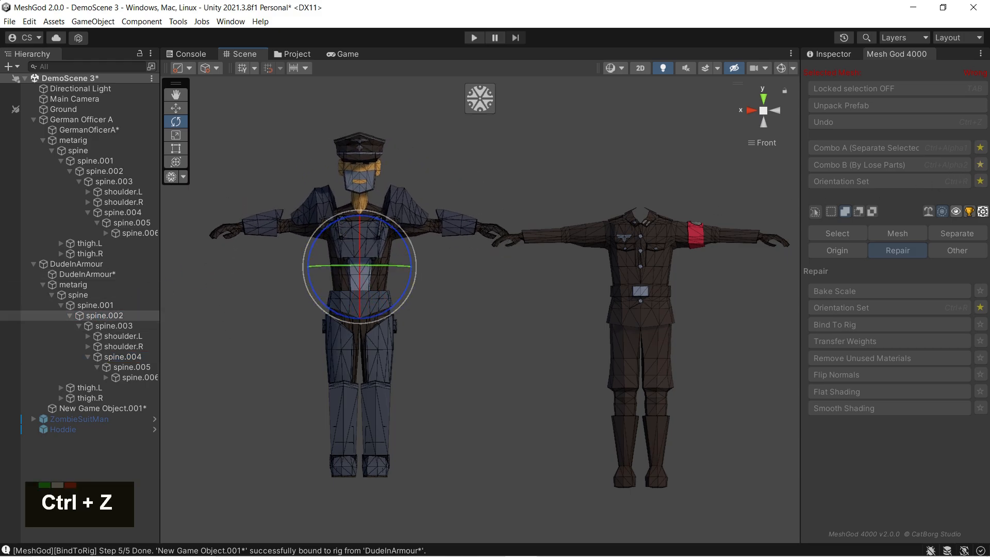
pyautogui.press('F9')
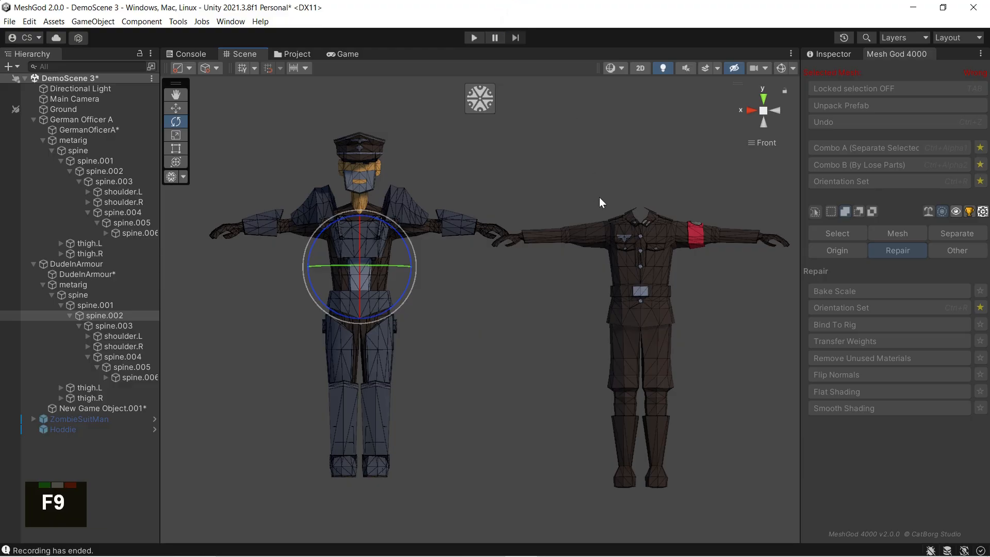
# Undo the recent changes back to before the head was bound to DudeInArmour's rig
pyautogui.hotkey('ctrl', 'z')
pyautogui.hotkey('ctrl', 'z')
pyautogui.hotkey('ctrl', 'z')
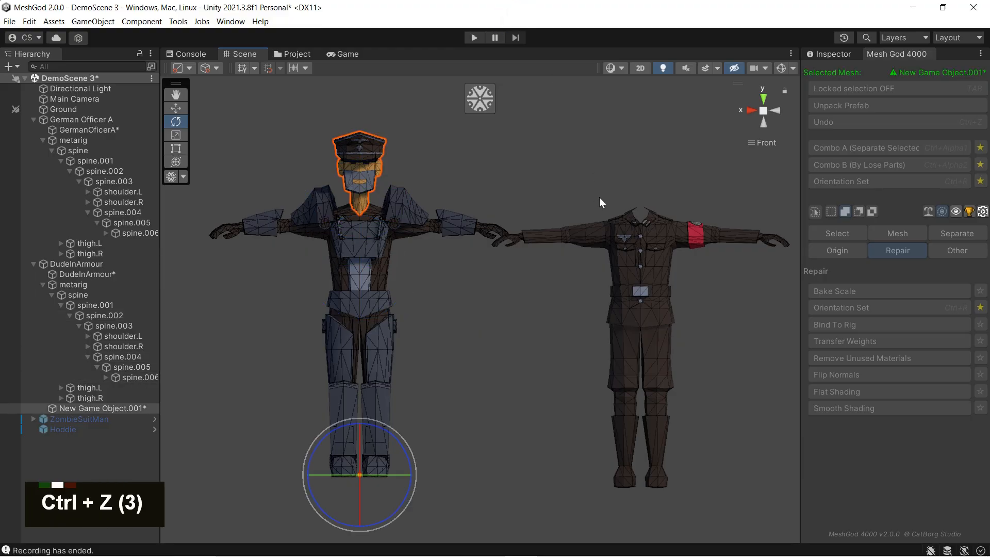
pyautogui.hotkey('ctrl', 'z')
pyautogui.hotkey('ctrl', 'z')
pyautogui.hotkey('ctrl', 'z')
pyautogui.hotkey('ctrl', 'z')
pyautogui.hotkey('ctrl', 'z')
pyautogui.hotkey('ctrl', 'z')
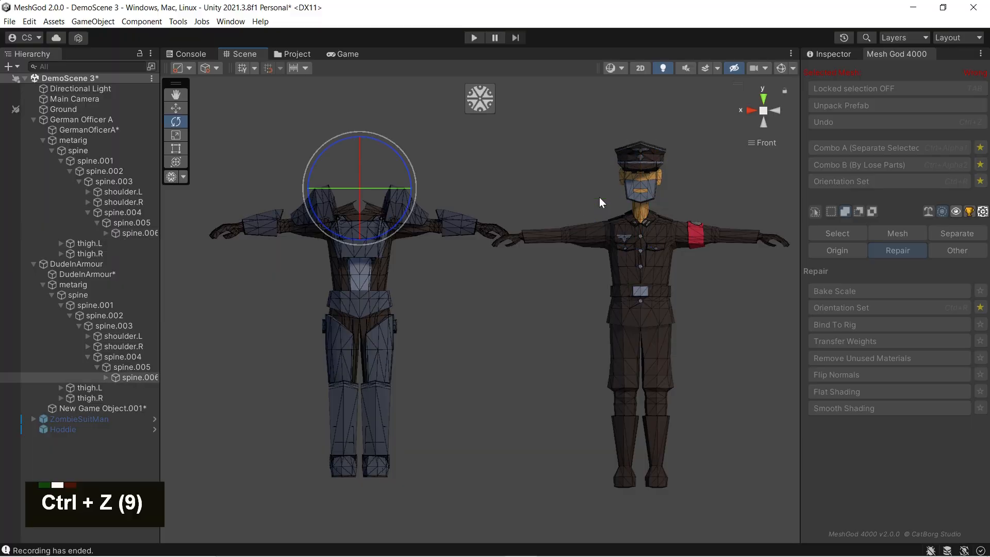
# Undo the remaining head edits back to DudeInArmour's original head
pyautogui.hotkey('ctrl', 'z')
pyautogui.hotkey('ctrl', 'z')
pyautogui.hotkey('ctrl', 'z')
pyautogui.hotkey('ctrl', 'z')
pyautogui.hotkey('ctrl', 'z')
pyautogui.hotkey('ctrl', 'z')
pyautogui.hotkey('ctrl', 'z')
pyautogui.hotkey('ctrl', 'z')
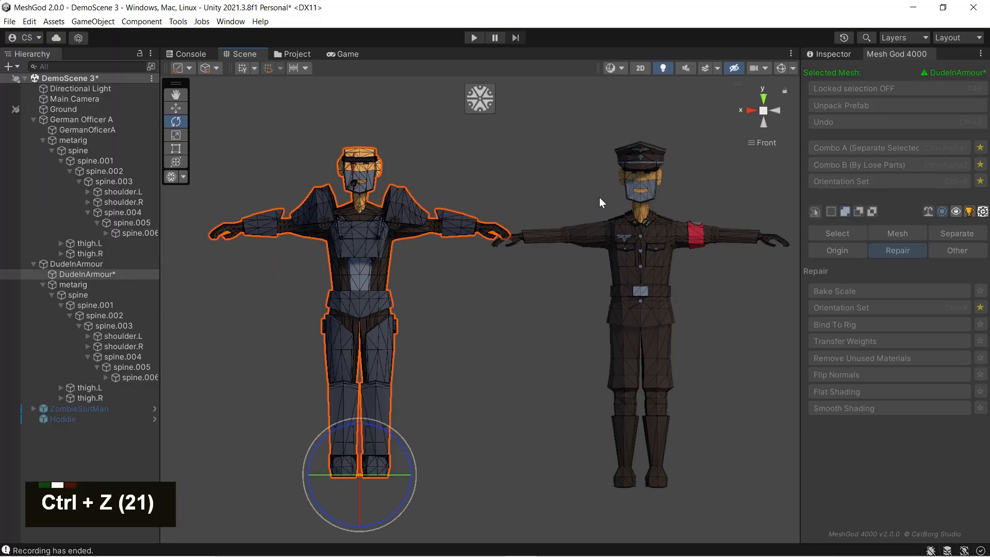
pyautogui.hotkey('ctrl', 'z')
pyautogui.hotkey('ctrl', 'z')
pyautogui.hotkey('ctrl', 'z')
pyautogui.hotkey('ctrl', 'z')
pyautogui.hotkey('ctrl', 'z')
pyautogui.hotkey('ctrl', 'z')
pyautogui.press('F9')
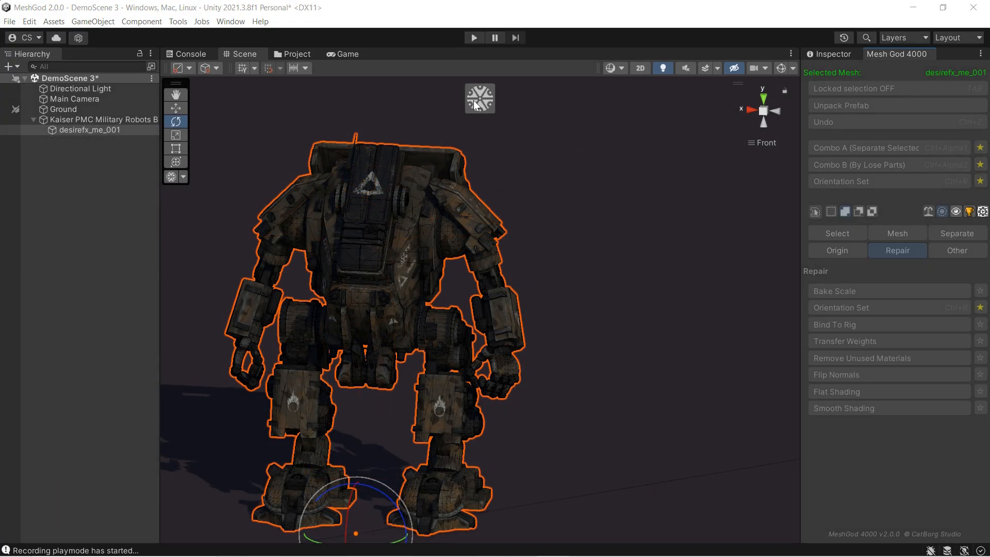
# Lock mesh editing to the robot desirefx_me_001 and grow a face selection over its forearm and hand
pyautogui.press('Tab')
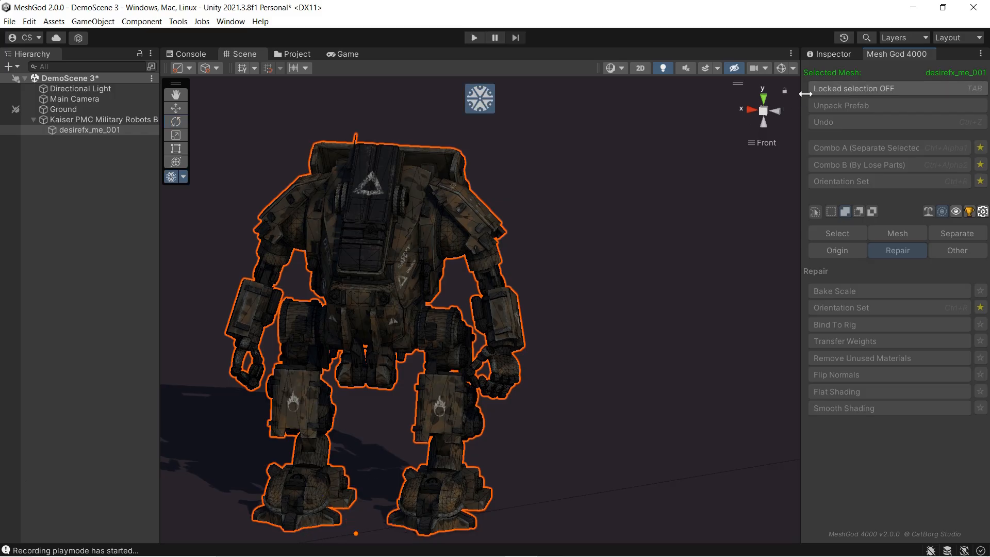
pyautogui.scroll(5, 614, 319)
pyautogui.moveTo(614, 319); pyautogui.dragTo(527, 263, button='right')
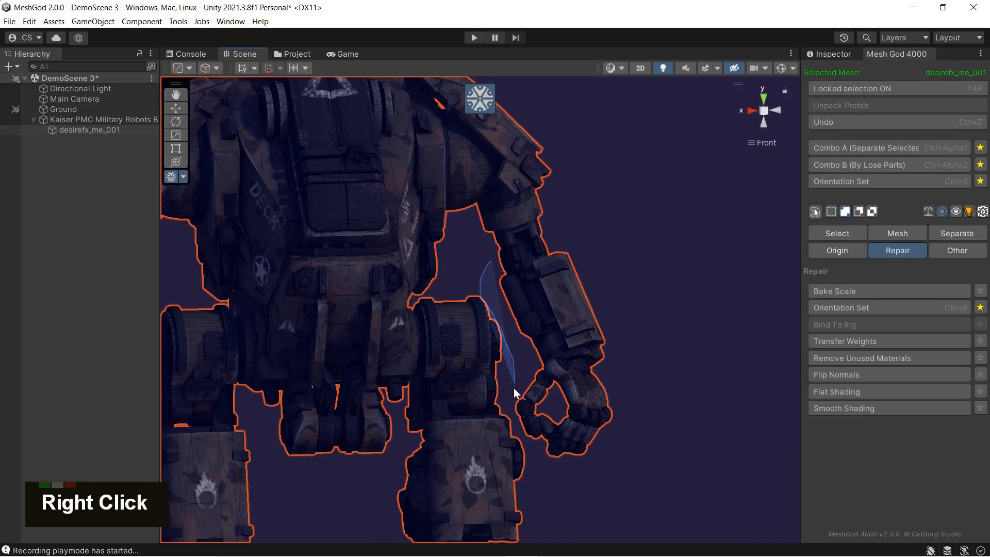
pyautogui.moveTo(529, 442)
pyautogui.mouseDown(button='right')
pyautogui.moveTo(641, 416)
pyautogui.moveTo(579, 241)
pyautogui.moveTo(598, 257)
pyautogui.moveTo(391, 307)
pyautogui.mouseUp(button='right')
pyautogui.press('+')
pyautogui.press('+')
pyautogui.press('+')
pyautogui.press('+')
pyautogui.press('+')
pyautogui.scroll(3, 482, 269)
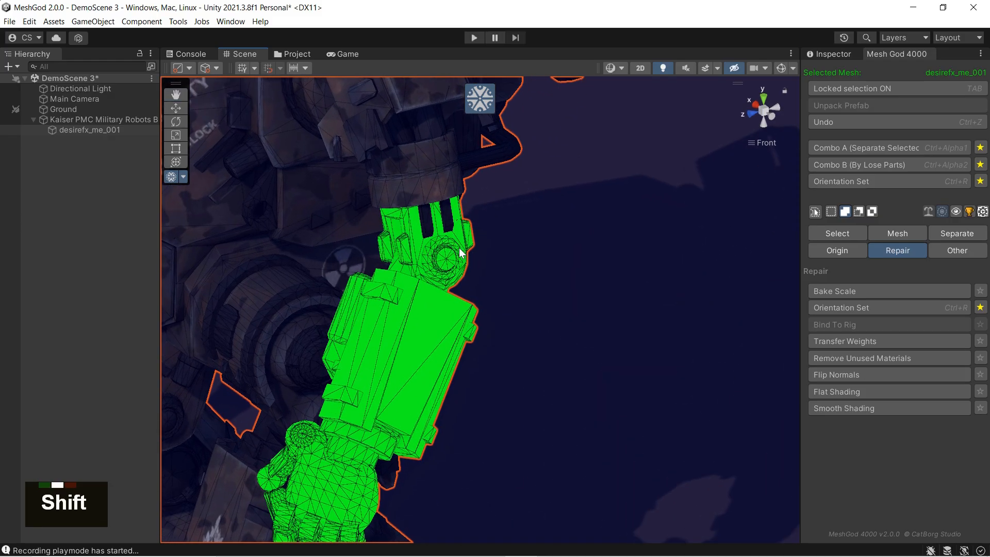
# Adjust the selection by linked parts to include the elbow joint, and separate the selected forearm and hand with Separate Selected
pyautogui.hotkey('shift', 'l')
pyautogui.hotkey('shift', 'l')
pyautogui.moveTo(386, 249); pyautogui.dragTo(407, 214, button='right')
pyautogui.hotkey('shift', 'l')
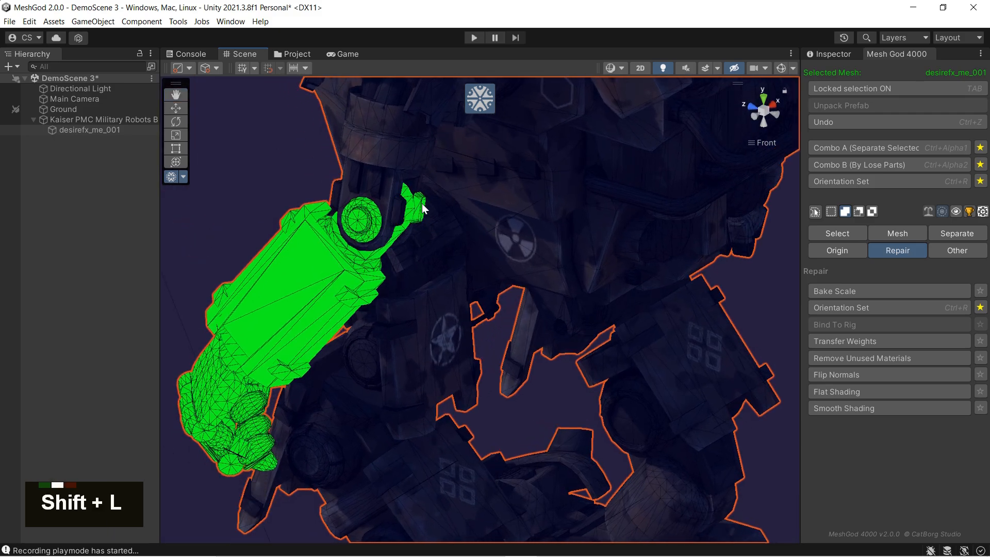
pyautogui.hotkey('shift', 'l')
pyautogui.click(926, 236)
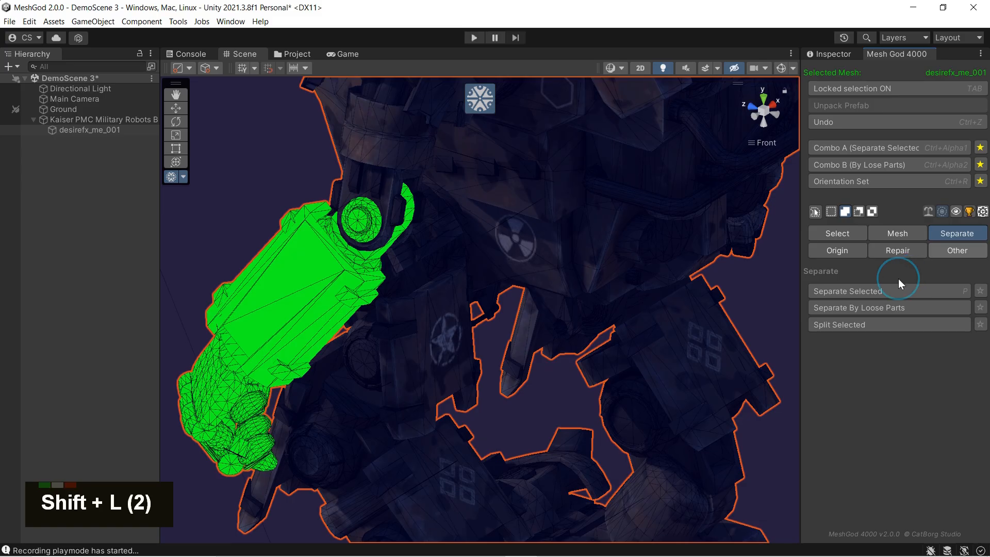
pyautogui.click(813, 290)
pyautogui.moveTo(495, 268); pyautogui.dragTo(686, 194, button='right')
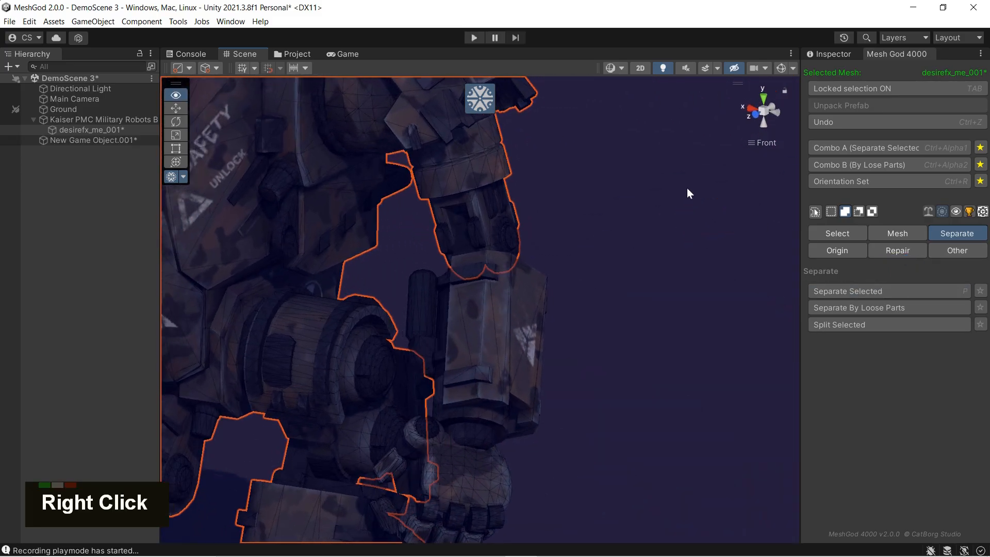
# Lock mesh editing to the separated arm, select its two round elbow discs, and place the arm's pivot between them
pyautogui.click(109, 140)
pyautogui.press('Tab')
pyautogui.moveTo(508, 231); pyautogui.dragTo(541, 228, button='right')
pyautogui.press('l')
pyautogui.press('l')
pyautogui.click(852, 251)
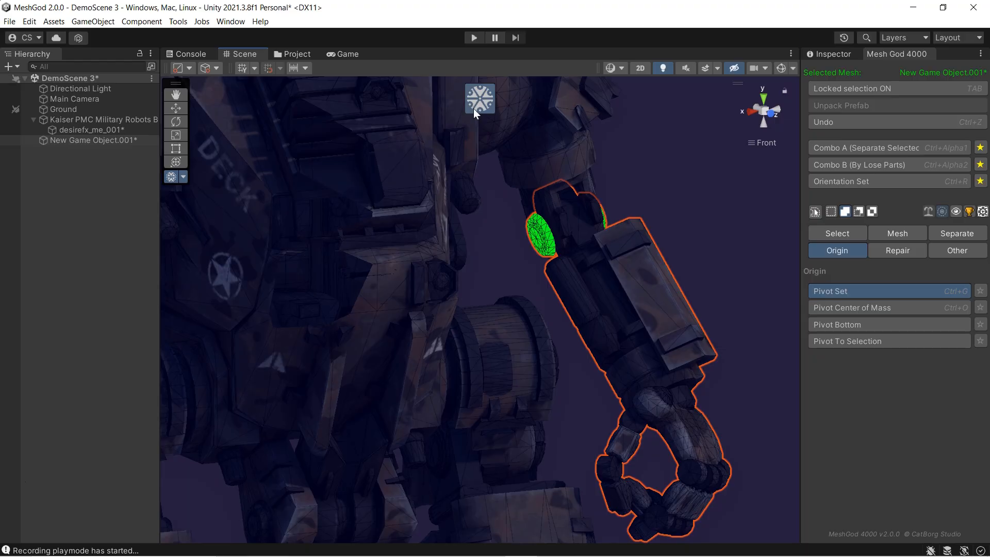
pyautogui.moveTo(596, 194); pyautogui.dragTo(531, 271, button='right')
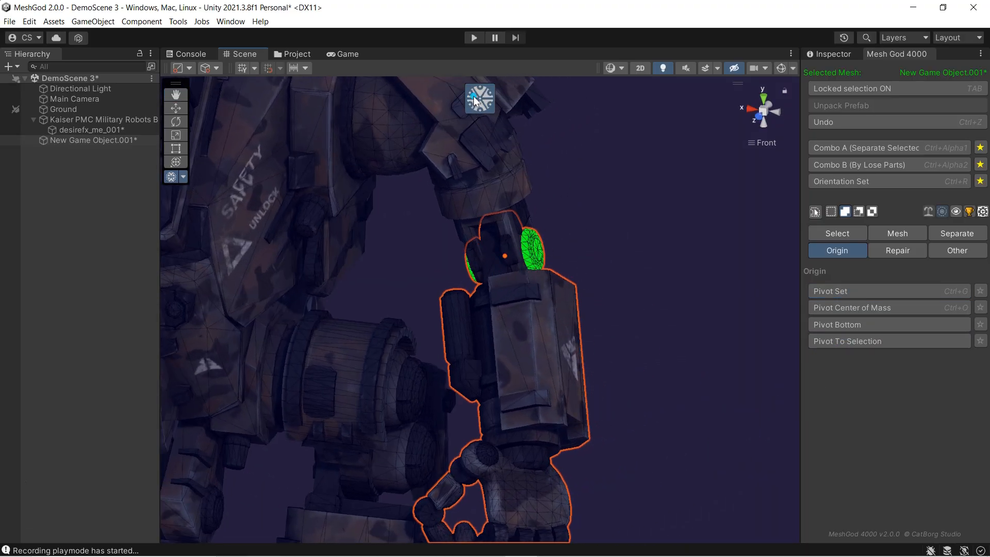
# Leave mesh editing, test-rotate the arm about its elbow pivot, and undo the rotation
pyautogui.press('Tab')
pyautogui.moveTo(596, 245); pyautogui.dragTo(524, 248, button='right')
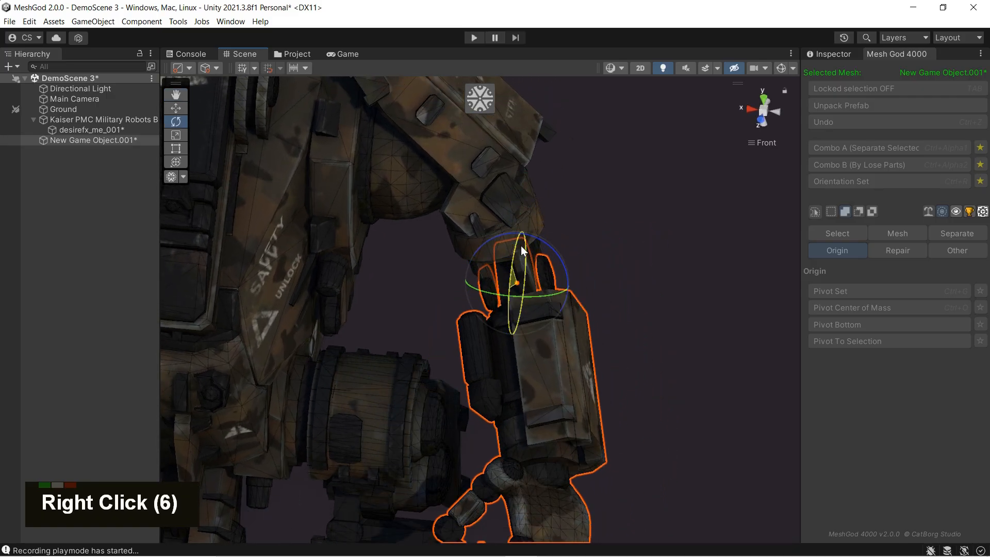
pyautogui.hotkey('ctrl', 'z')
pyautogui.moveTo(645, 241); pyautogui.dragTo(585, 124, button='right')
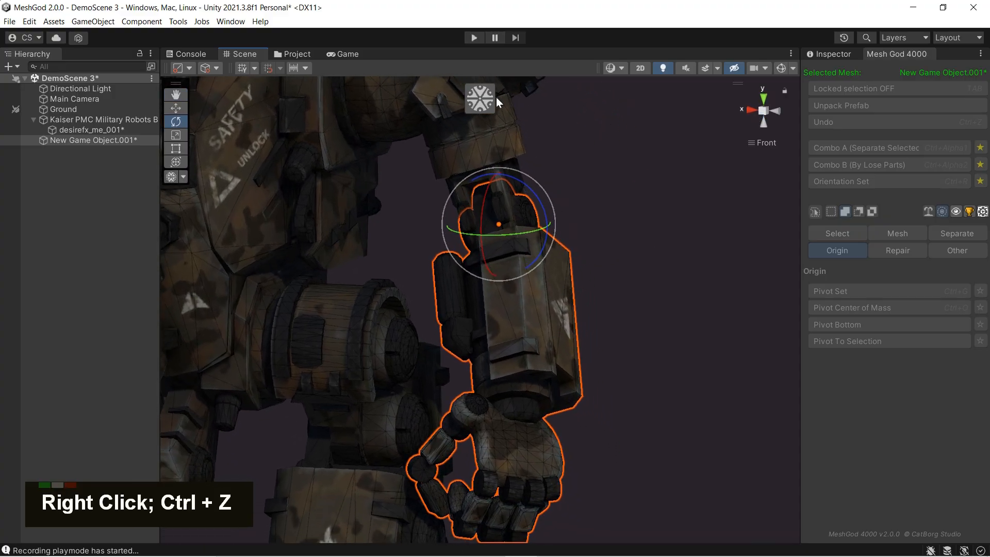
# Return to locked mesh editing on the arm, clear its face selection, and begin rotating its axes with Orientation Set
pyautogui.click(484, 97)
pyautogui.click(910, 88)
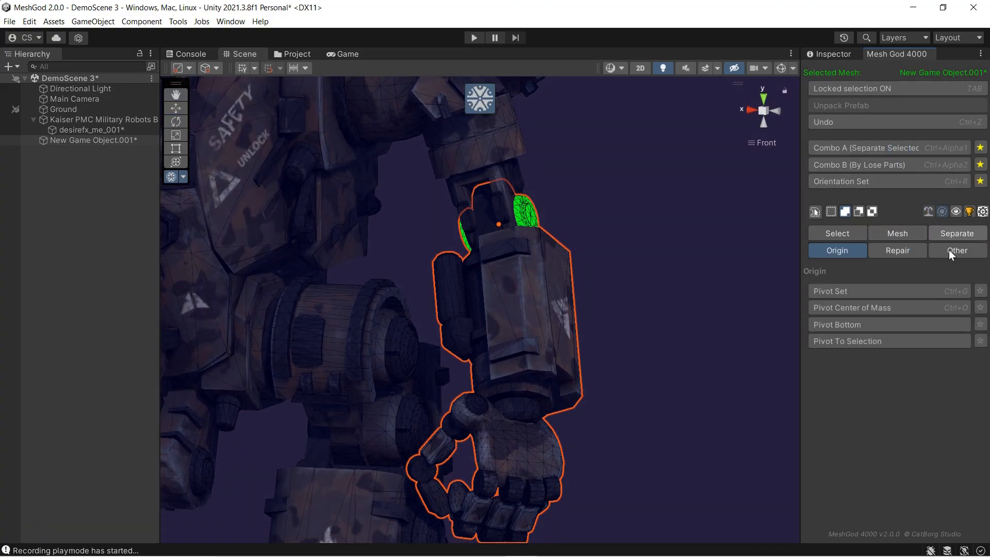
pyautogui.hotkey('ctrl', 'a')
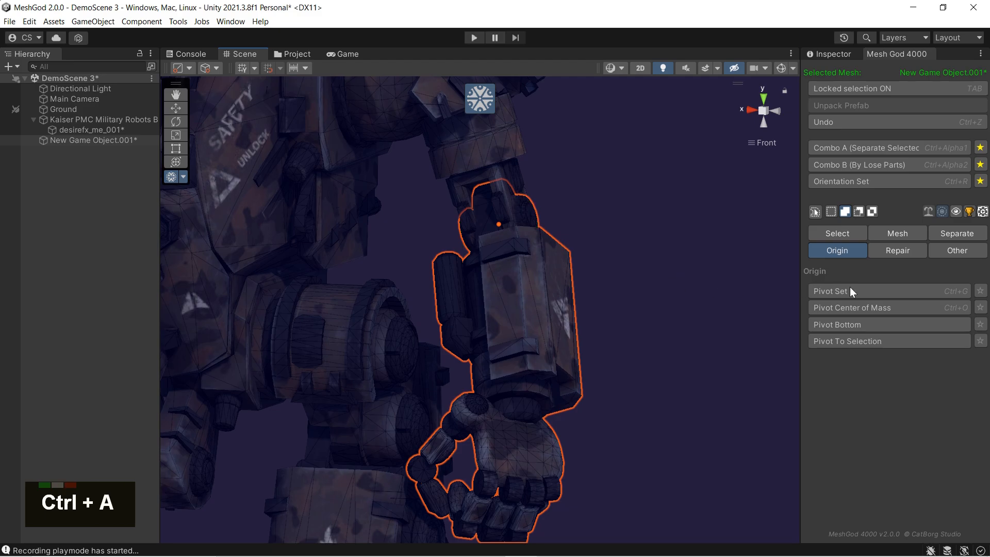
pyautogui.click(906, 249)
pyautogui.click(856, 308)
pyautogui.moveTo(685, 298); pyautogui.dragTo(673, 255, button='right')
pyautogui.moveTo(567, 197); pyautogui.dragTo(549, 160)
pyautogui.moveTo(548, 159); pyautogui.dragTo(365, 215, button='right')
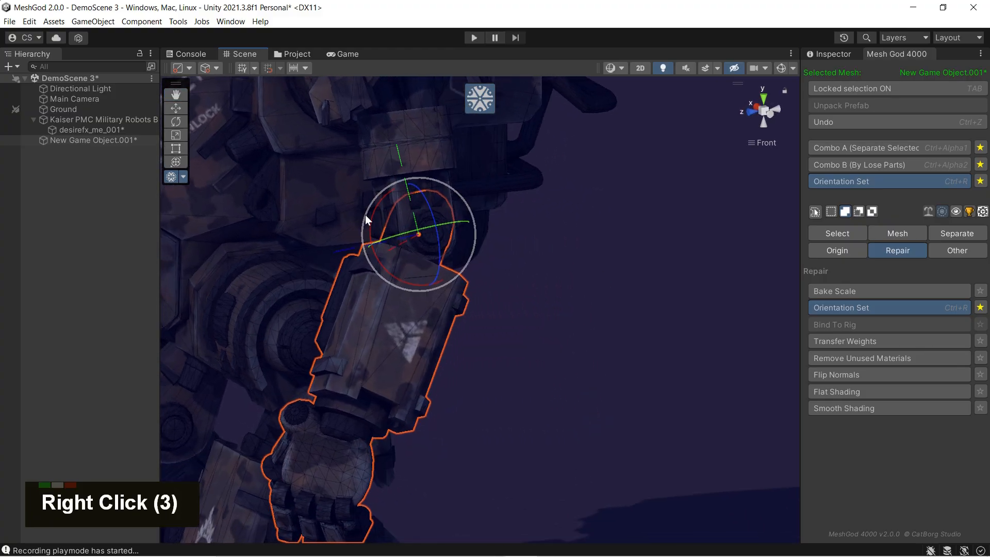
# Rotate the orientation gizmo from several views to align the axes with the elbow joint, and apply the orientation
pyautogui.moveTo(379, 206); pyautogui.dragTo(336, 287)
pyautogui.moveTo(336, 287); pyautogui.dragTo(327, 343, button='right')
pyautogui.moveTo(408, 290); pyautogui.dragTo(404, 287)
pyautogui.moveTo(354, 317); pyautogui.dragTo(703, 303, button='right')
pyautogui.moveTo(598, 243); pyautogui.dragTo(599, 252)
pyautogui.moveTo(599, 251); pyautogui.dragTo(763, 222, button='right')
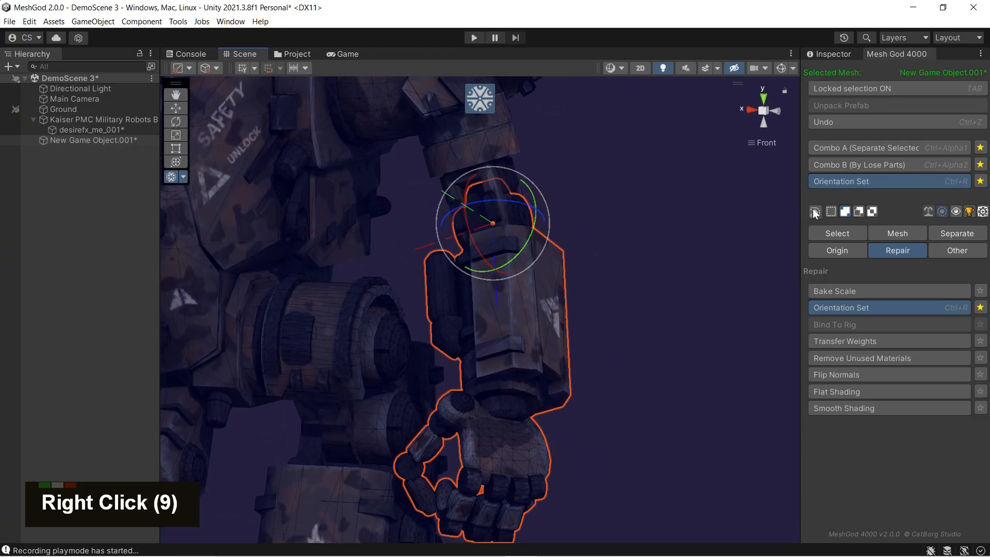
pyautogui.click(845, 307)
# Leave mesh editing and rotate the separated arm about its elbow using the realigned axes
pyautogui.moveTo(565, 258); pyautogui.dragTo(477, 221, button='right')
pyautogui.click(185, 122)
pyautogui.moveTo(619, 236); pyautogui.dragTo(550, 250, button='right')
pyautogui.moveTo(542, 227); pyautogui.dragTo(438, 232)
pyautogui.moveTo(438, 231); pyautogui.dragTo(215, 161, button='right')
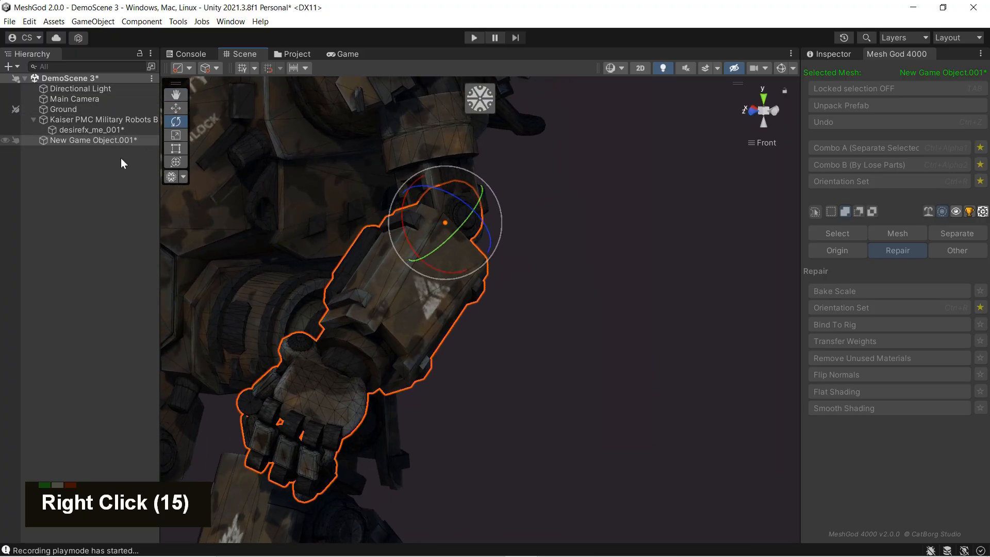
pyautogui.press('F9')
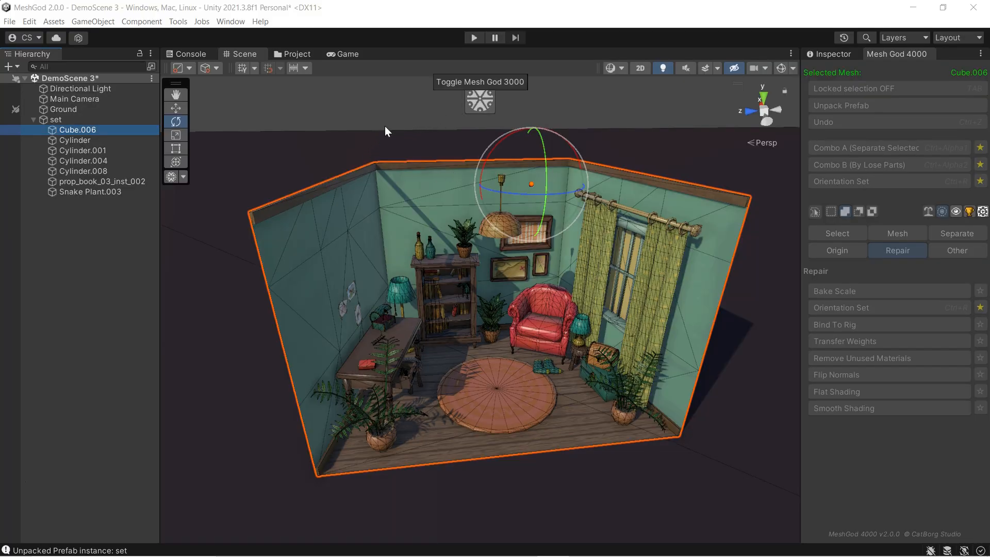
pyautogui.keyDown('shift'); pyautogui.click(122, 192); pyautogui.keyUp('shift')
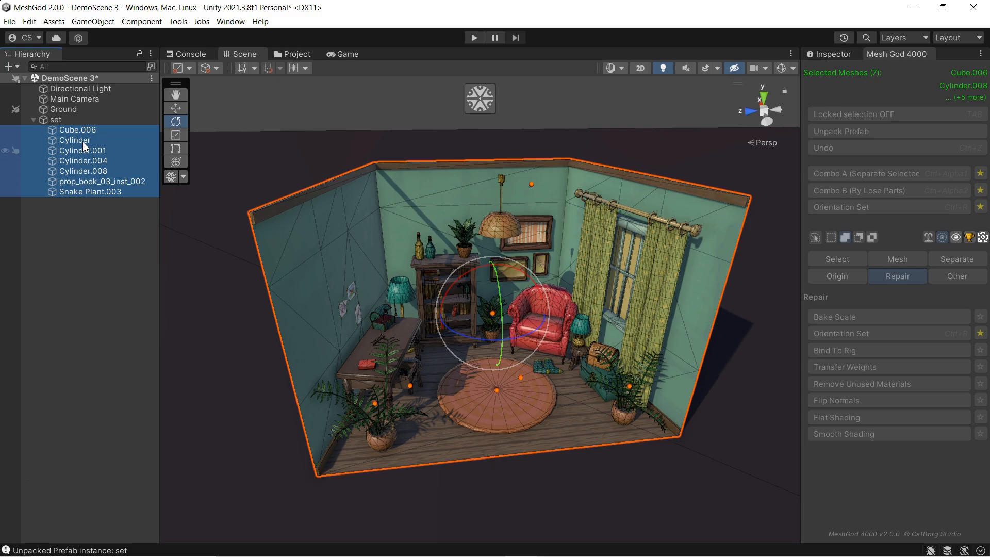
pyautogui.click(487, 97)
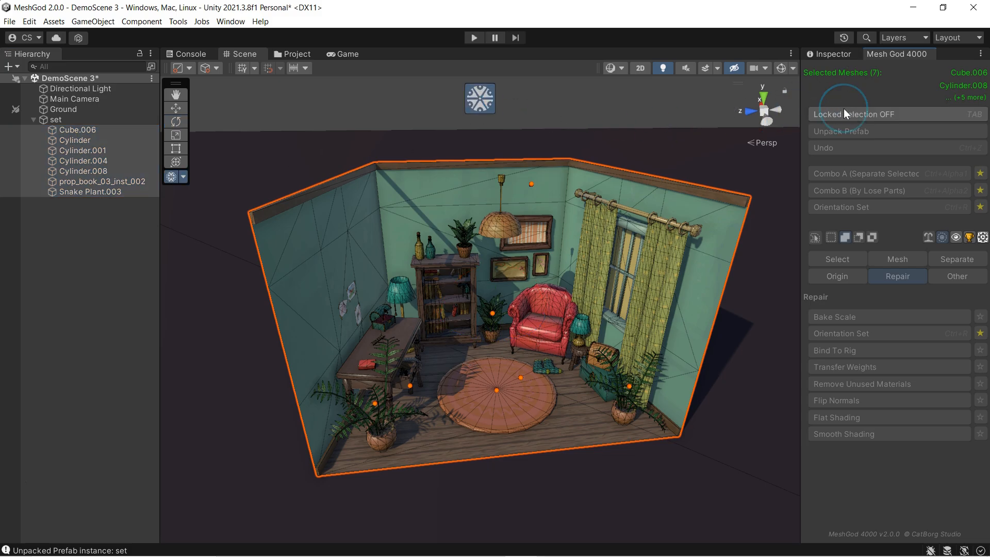
pyautogui.doubleClick(843, 110)
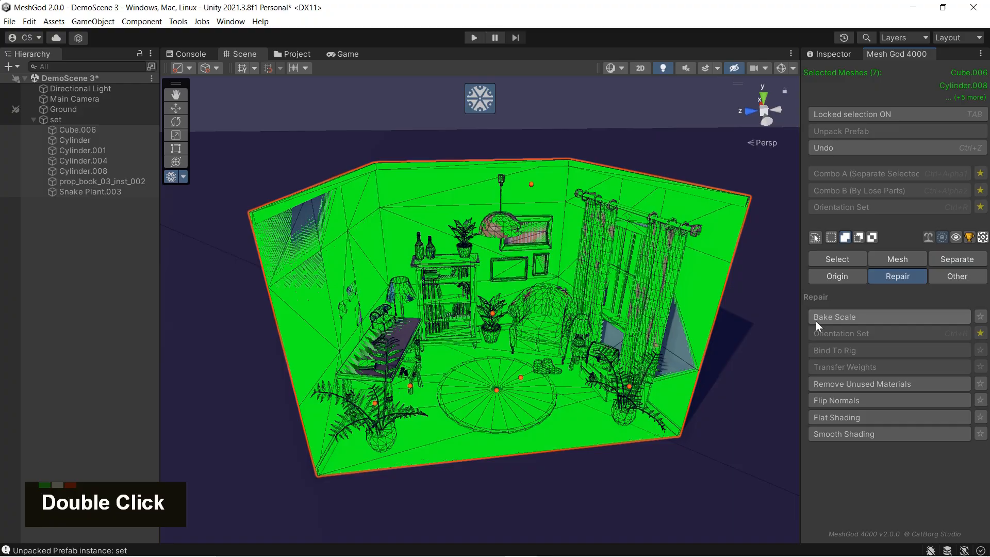
pyautogui.moveTo(640, 326); pyautogui.dragTo(584, 314, button='right')
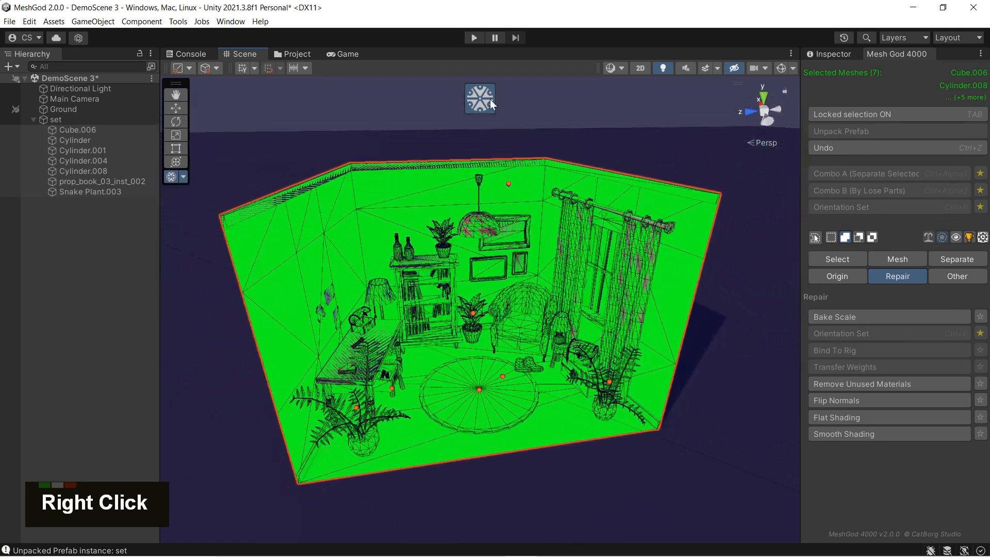
pyautogui.click(490, 100)
# Examine the transform scale and rotation values of each mesh under set, from Cube.006 to Snake Plant.003
pyautogui.click(823, 55)
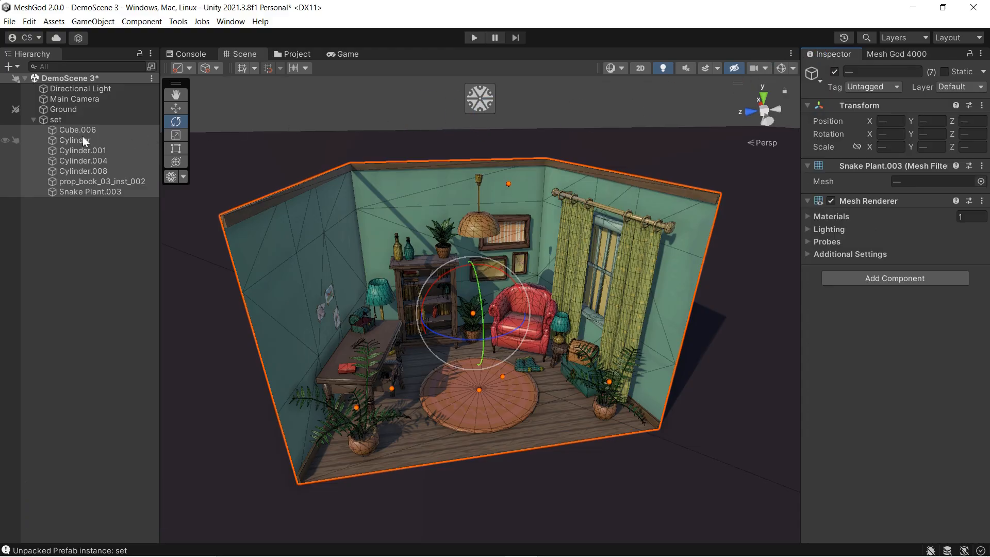
pyautogui.click(76, 130)
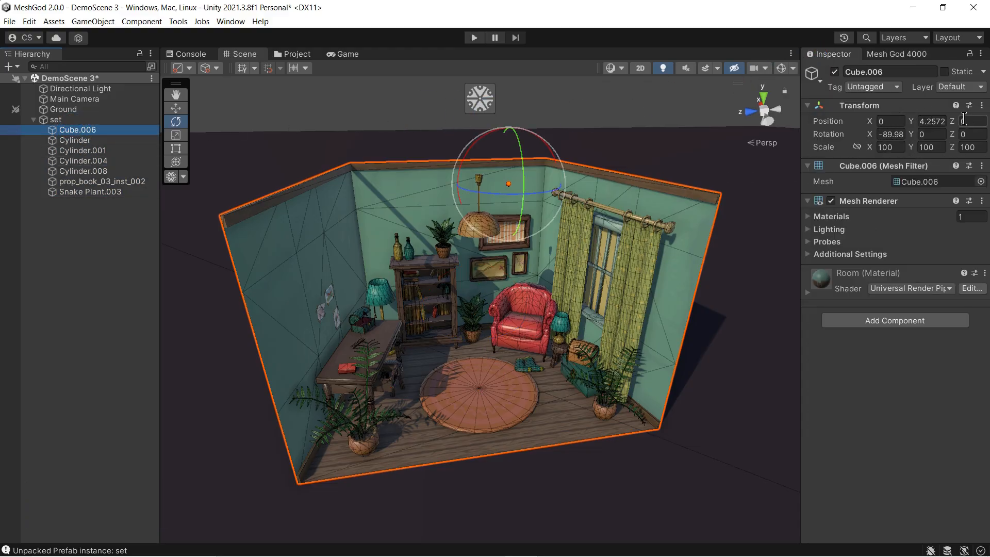
pyautogui.click(78, 139)
pyautogui.click(82, 150)
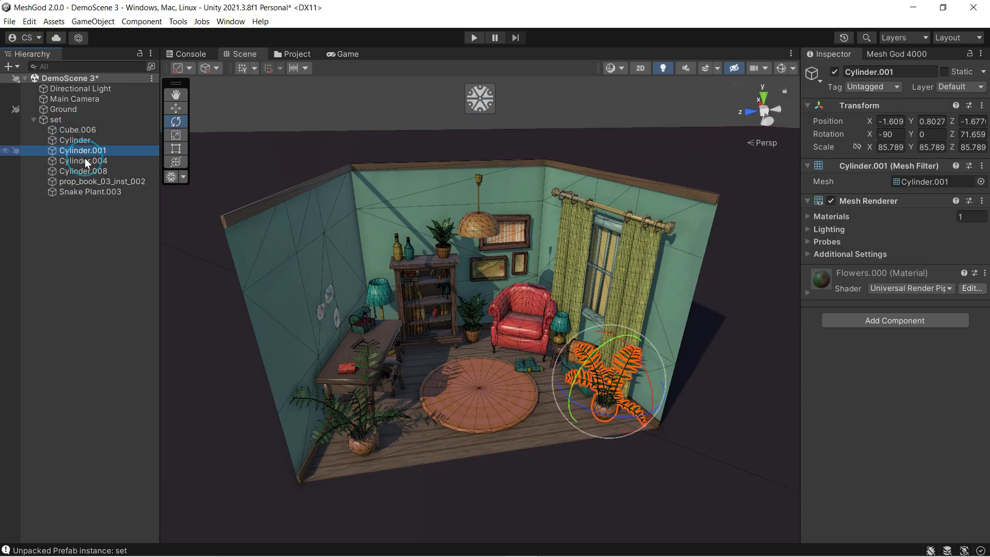
pyautogui.click(83, 143)
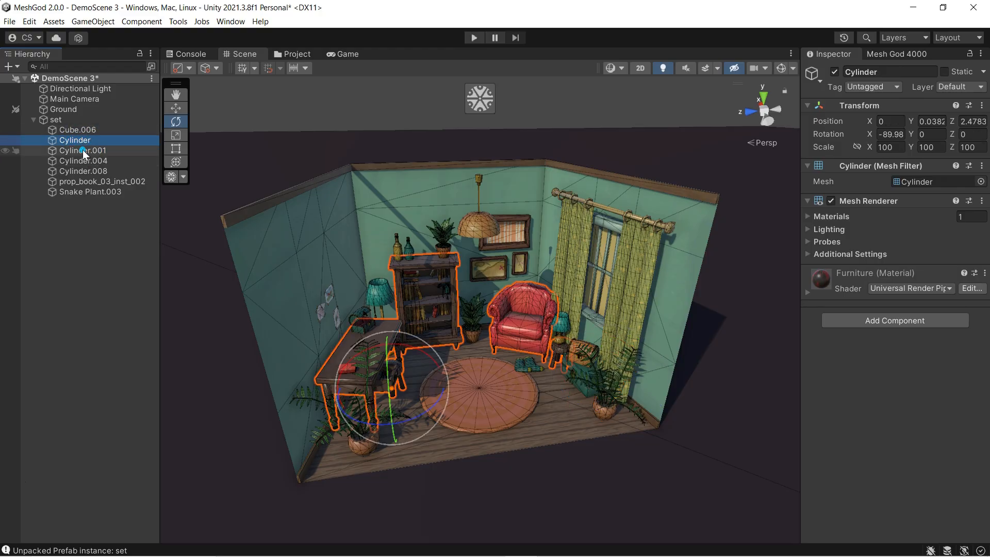
pyautogui.click(86, 160)
pyautogui.click(90, 170)
pyautogui.click(93, 181)
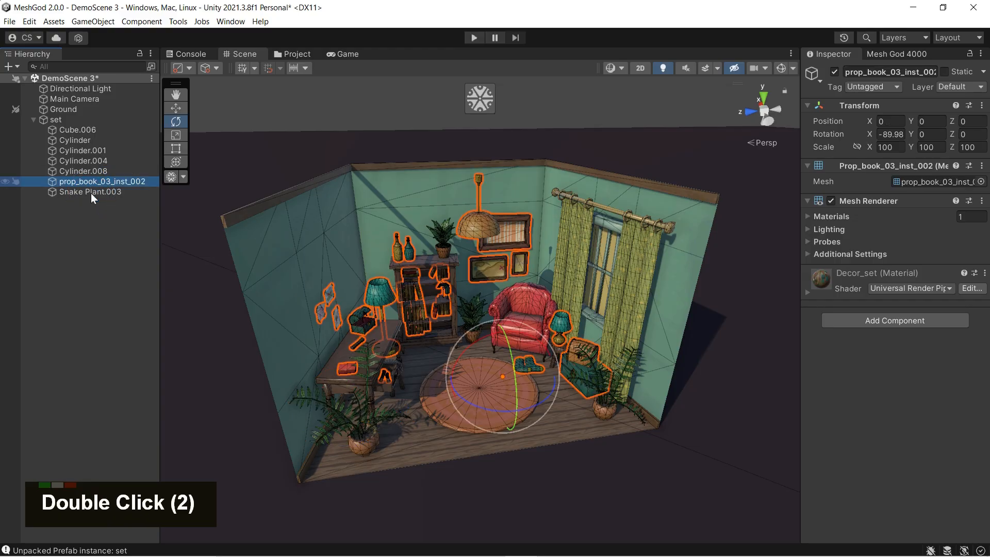
pyautogui.click(91, 193)
# Lock mesh editing to all seven meshes under set, select all their faces, and apply Bake Scale
pyautogui.keyDown('shift'); pyautogui.click(89, 133); pyautogui.keyUp('shift')
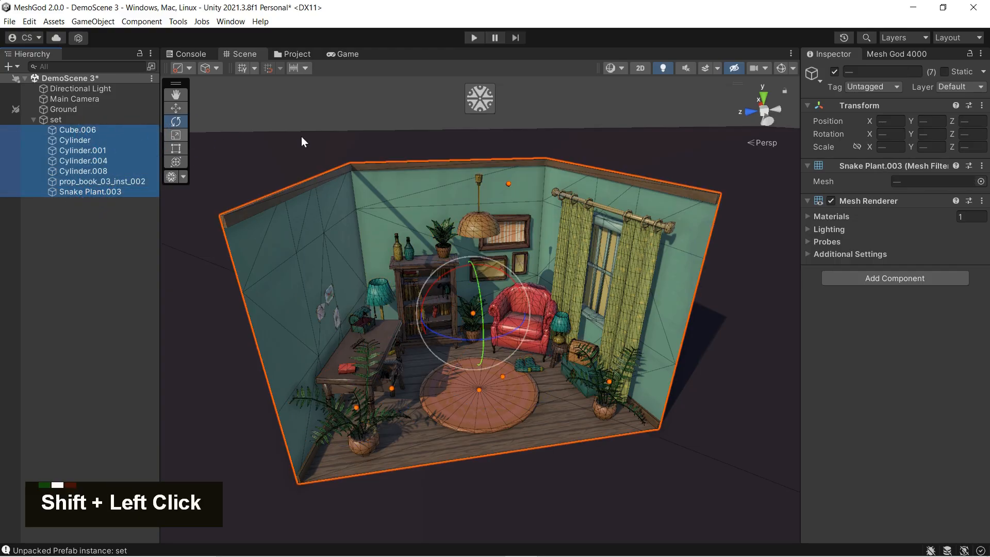
pyautogui.click(483, 109)
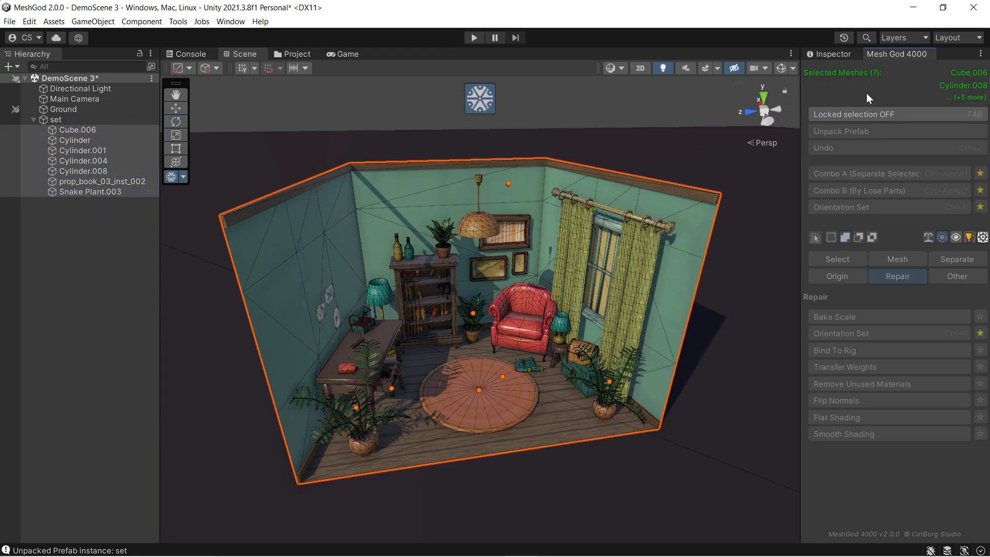
pyautogui.click(847, 114)
pyautogui.rightClick(624, 297)
pyautogui.moveTo(624, 297)
pyautogui.mouseDown(button='right')
pyautogui.moveTo(602, 299)
pyautogui.moveTo(568, 327)
pyautogui.moveTo(606, 307)
pyautogui.moveTo(591, 314)
pyautogui.moveTo(593, 336)
pyautogui.moveTo(595, 301)
pyautogui.moveTo(565, 318)
pyautogui.moveTo(589, 326)
pyautogui.moveTo(631, 300)
pyautogui.moveTo(624, 292)
pyautogui.mouseUp(button='right')
pyautogui.hotkey('ctrl', 'a')
pyautogui.hotkey('shift', 'a')
pyautogui.scroll(2, 592, 326)
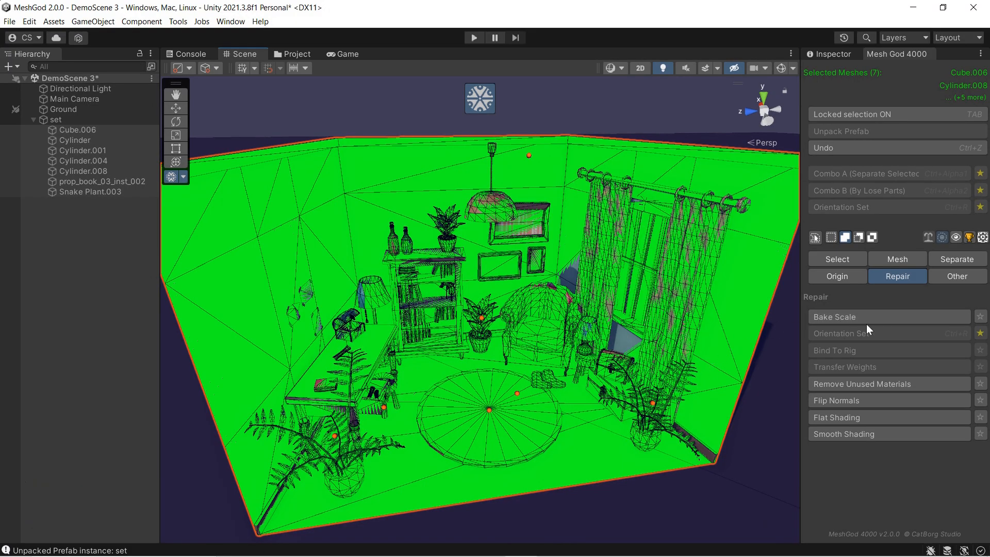
pyautogui.click(840, 318)
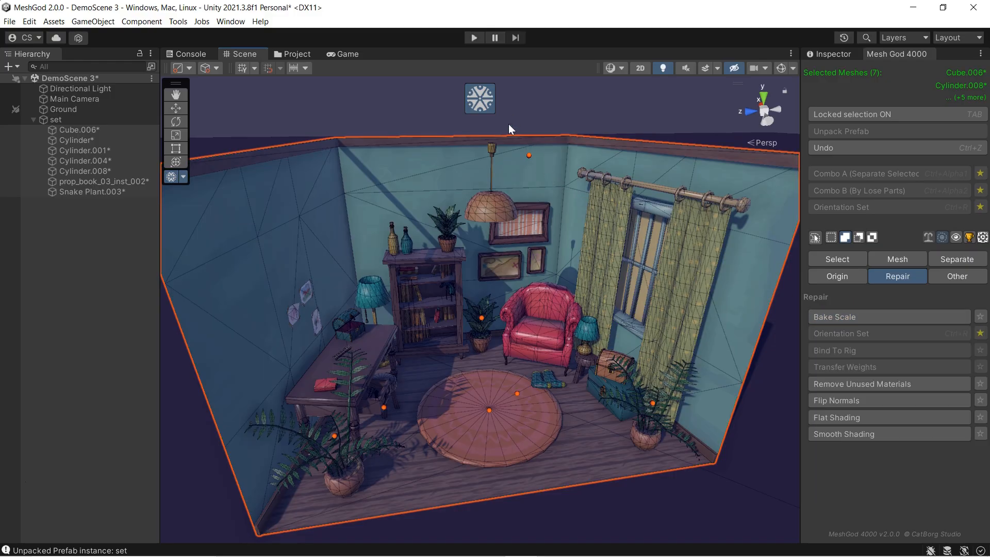
# Select all faces of the room meshes to check how the highlight fits the baked geometry, and clear the selection
pyautogui.hotkey('shift', 'a')
pyautogui.moveTo(563, 277); pyautogui.dragTo(560, 280, button='right')
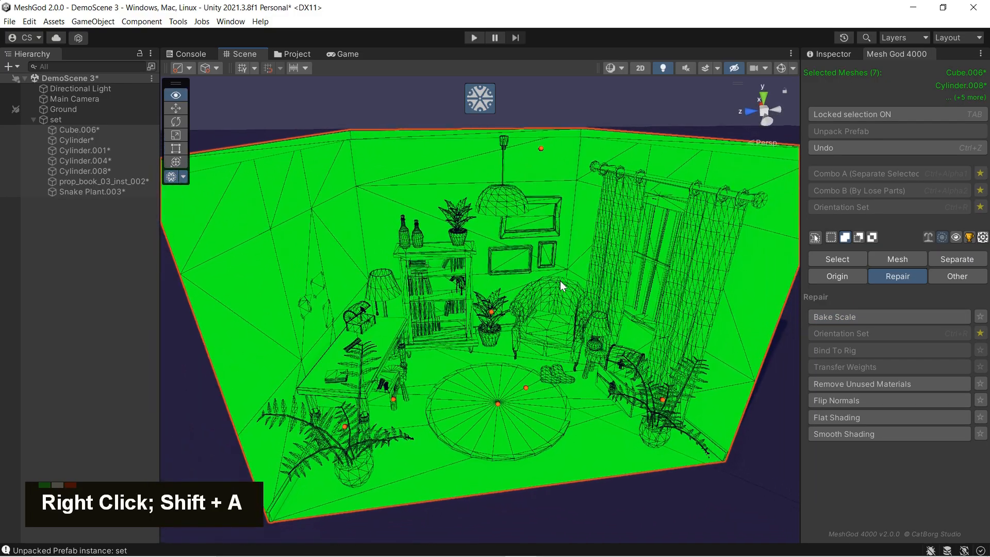
pyautogui.hotkey('ctrl', 'a')
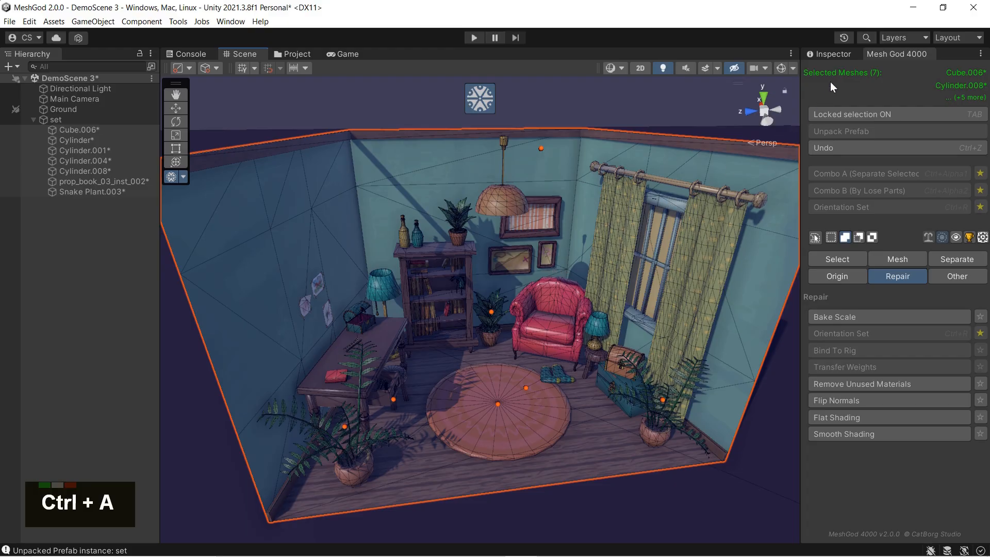
# Leave mesh editing and examine the baked transform values of each mesh under set, starting from Cube.006
pyautogui.click(834, 55)
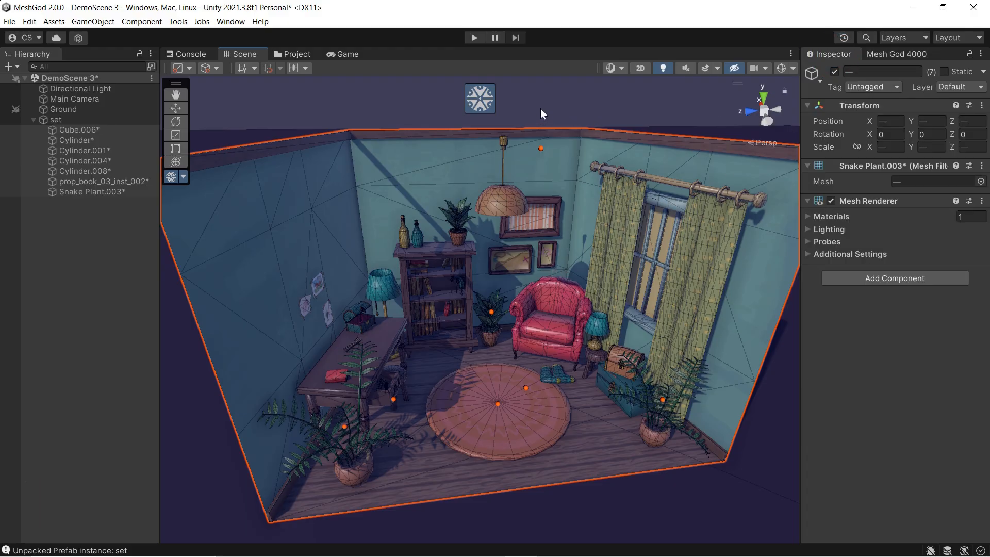
pyautogui.click(491, 100)
pyautogui.click(99, 132)
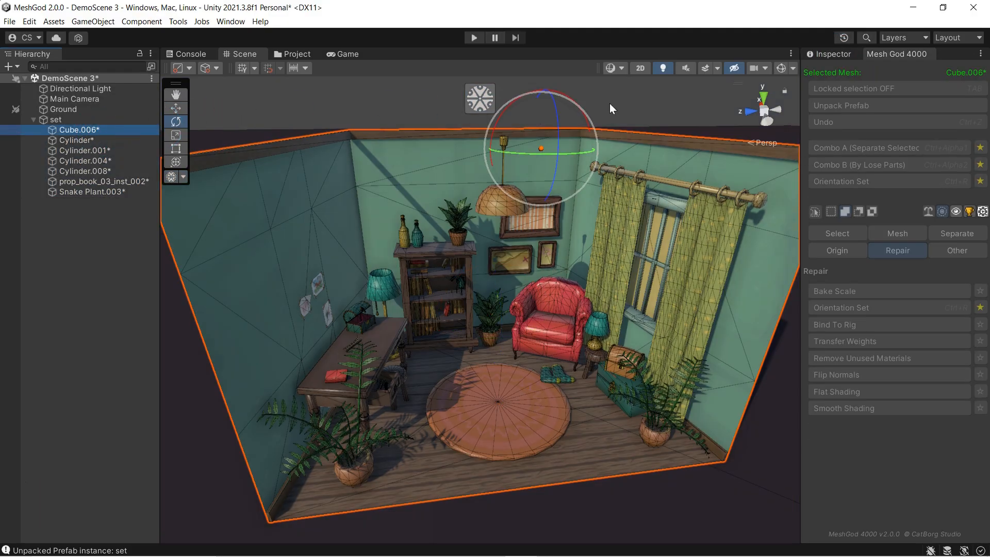
pyautogui.click(815, 55)
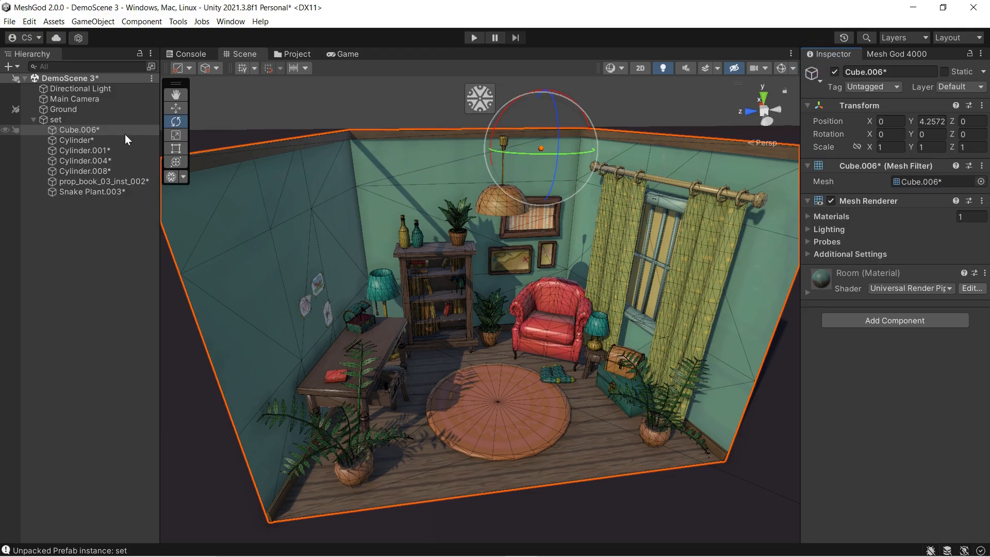
pyautogui.press('Down')
pyautogui.press('Down')
pyautogui.press('Down')
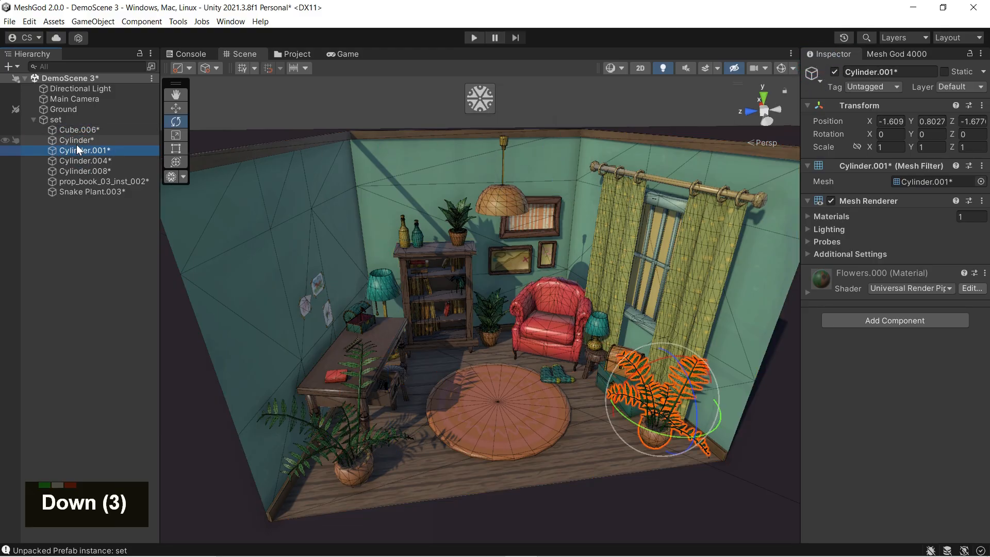
pyautogui.press('Down')
pyautogui.press('Down')
pyautogui.press('Down')
pyautogui.press('Down')
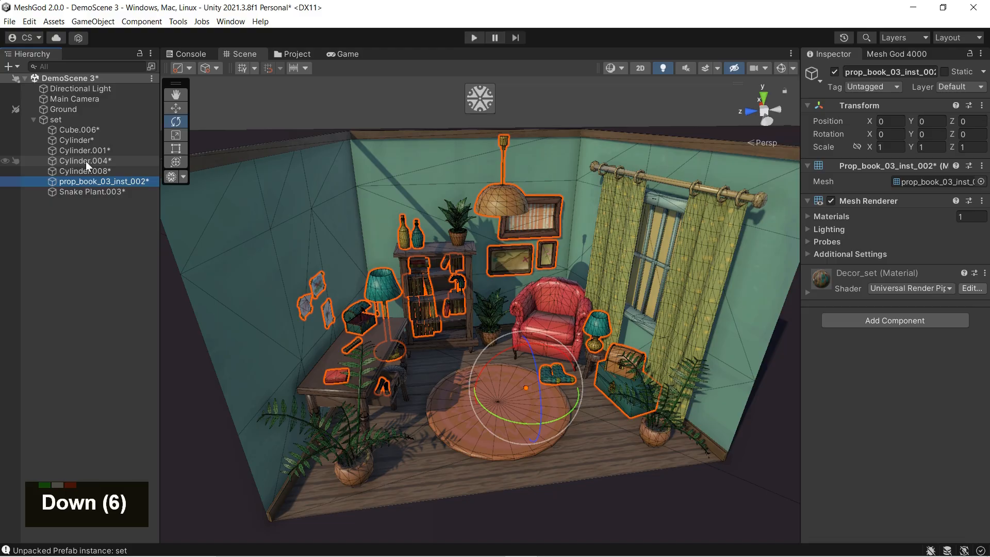
# Select all seven meshes under set, lock mesh editing to them, check the highlight with all faces selected, and leave mesh editing
pyautogui.keyDown('shift'); pyautogui.click(79, 130); pyautogui.keyUp('shift')
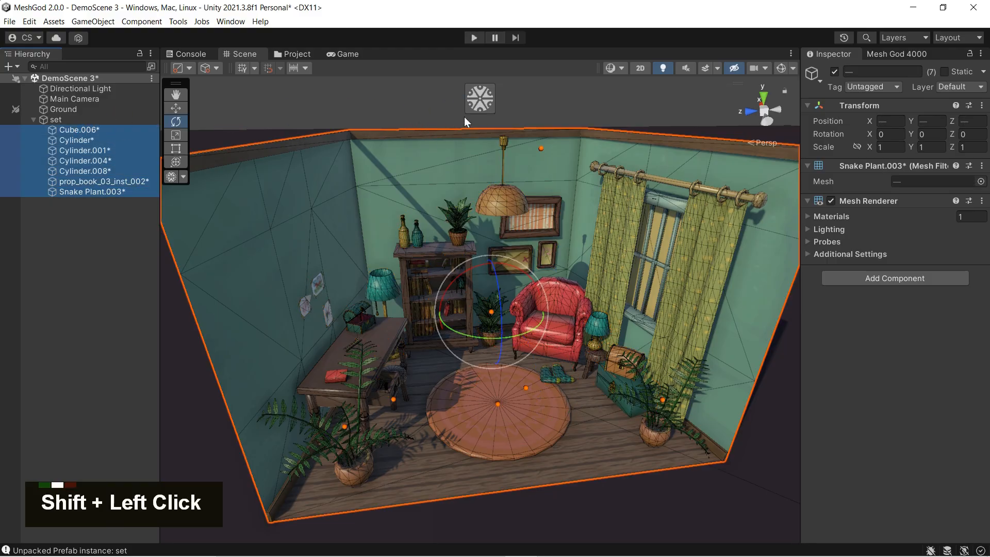
pyautogui.click(484, 107)
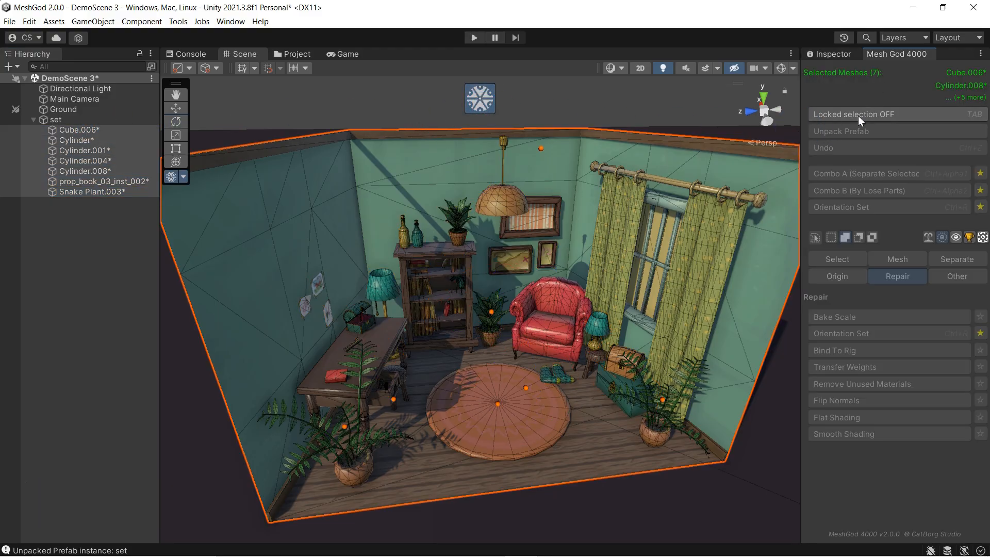
pyautogui.hotkey('shift', 'a')
pyautogui.moveTo(625, 300); pyautogui.dragTo(585, 293, button='right')
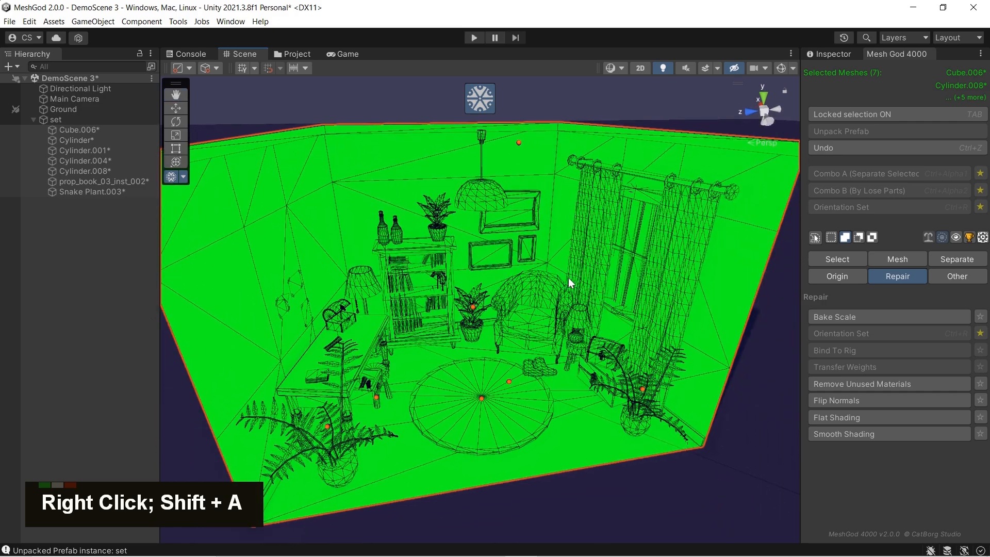
pyautogui.click(475, 98)
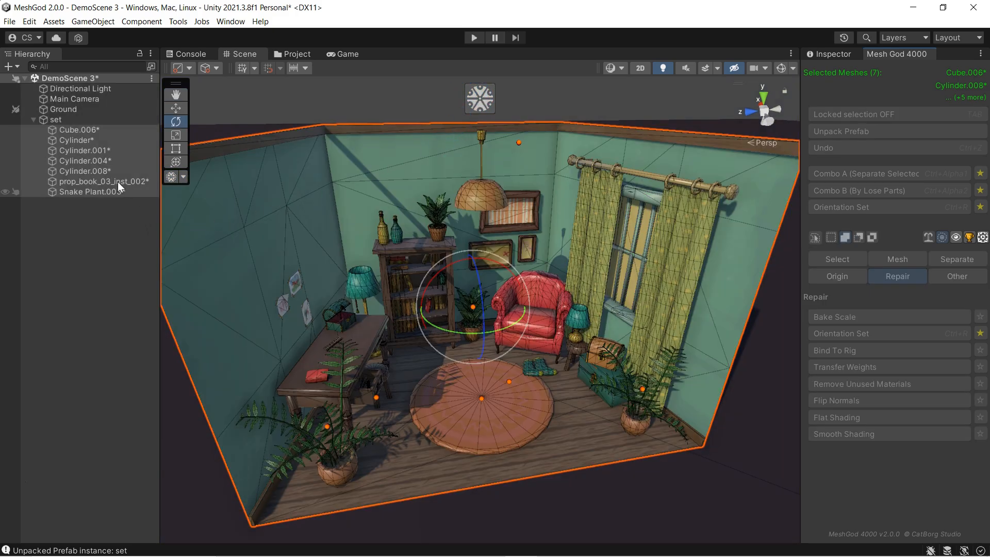